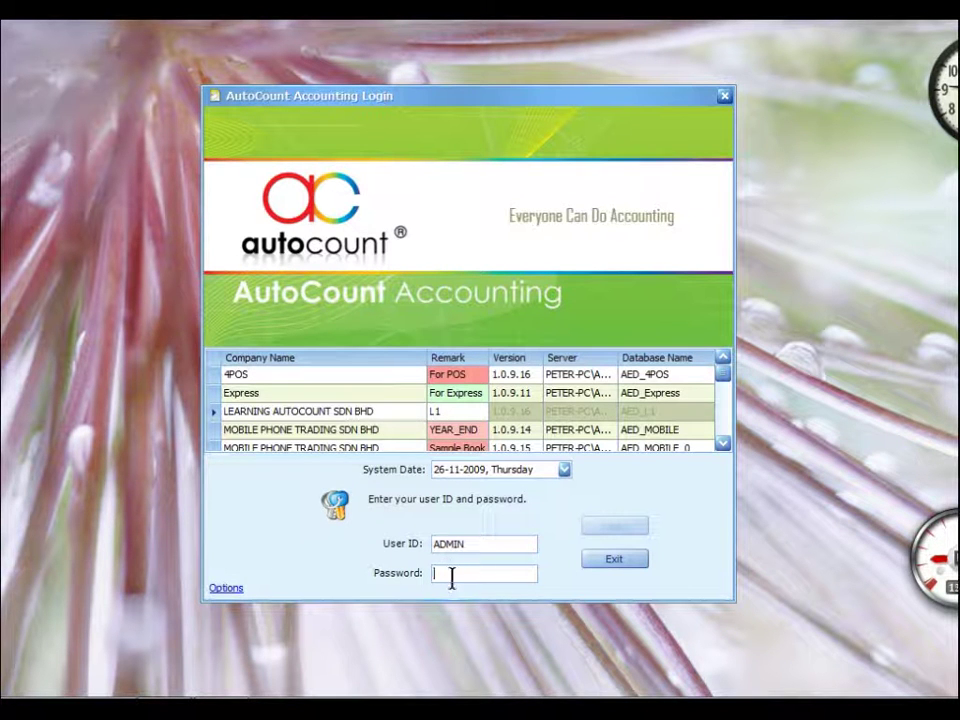
Log in to LEARNING AUTOCOUNT SDN BHD with the account password and show the Customer page
type("admin")
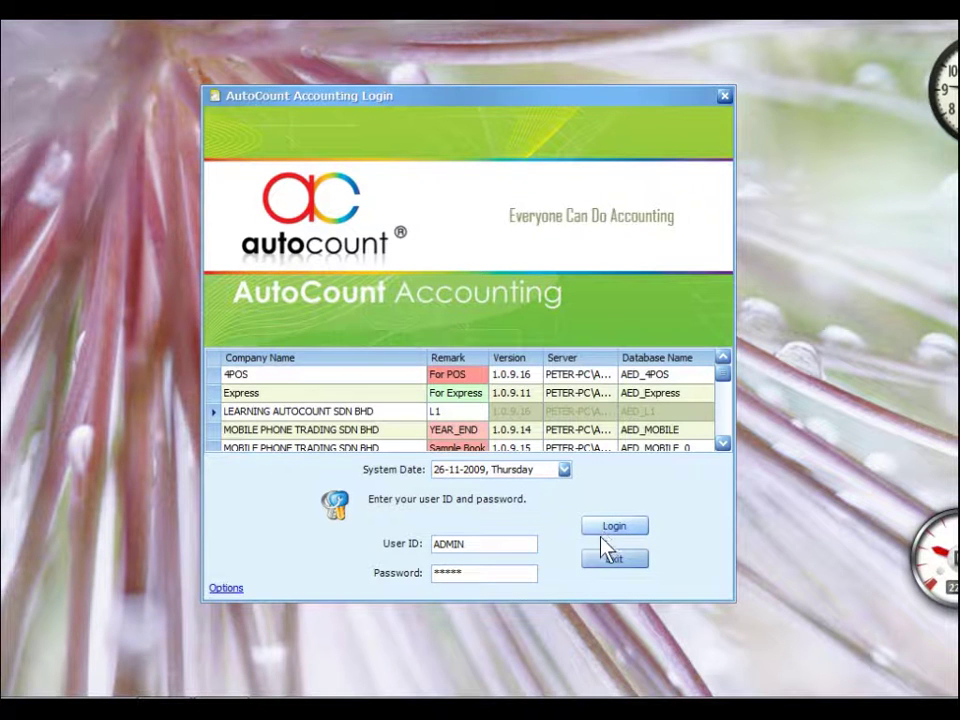
left_click(604, 530)
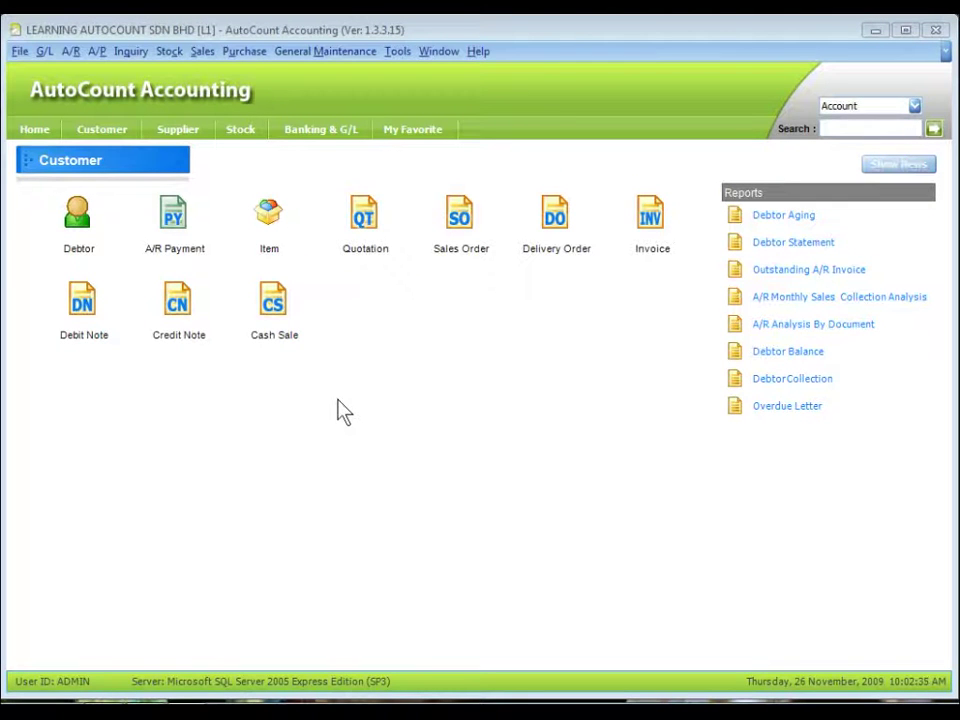
left_click(102, 133)
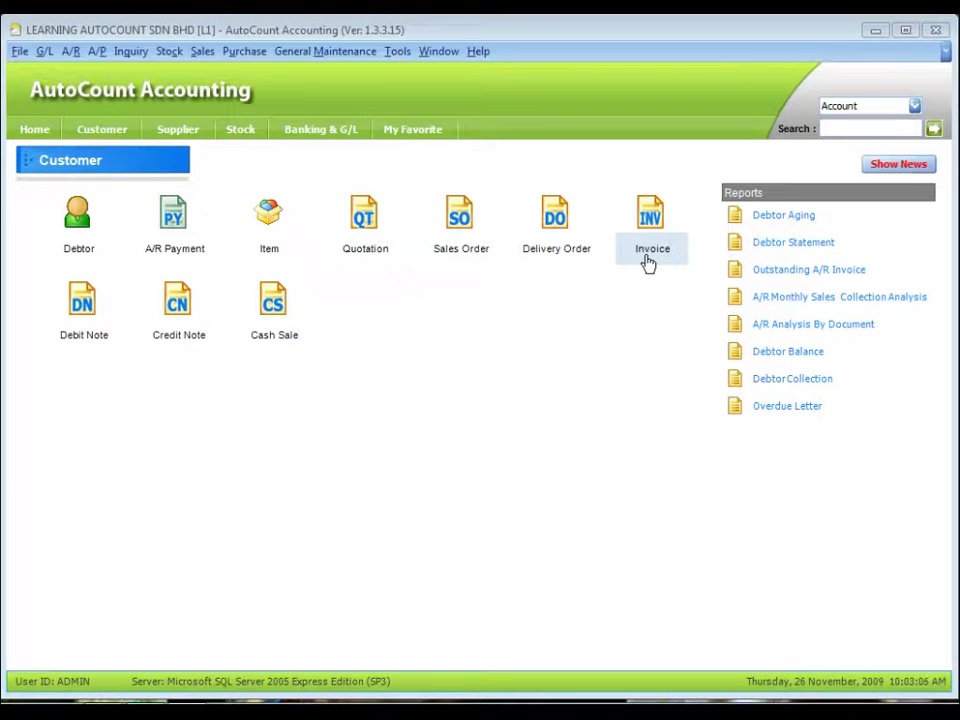
Open the Invoice list and browse the Report design options without choosing one
left_click(648, 262)
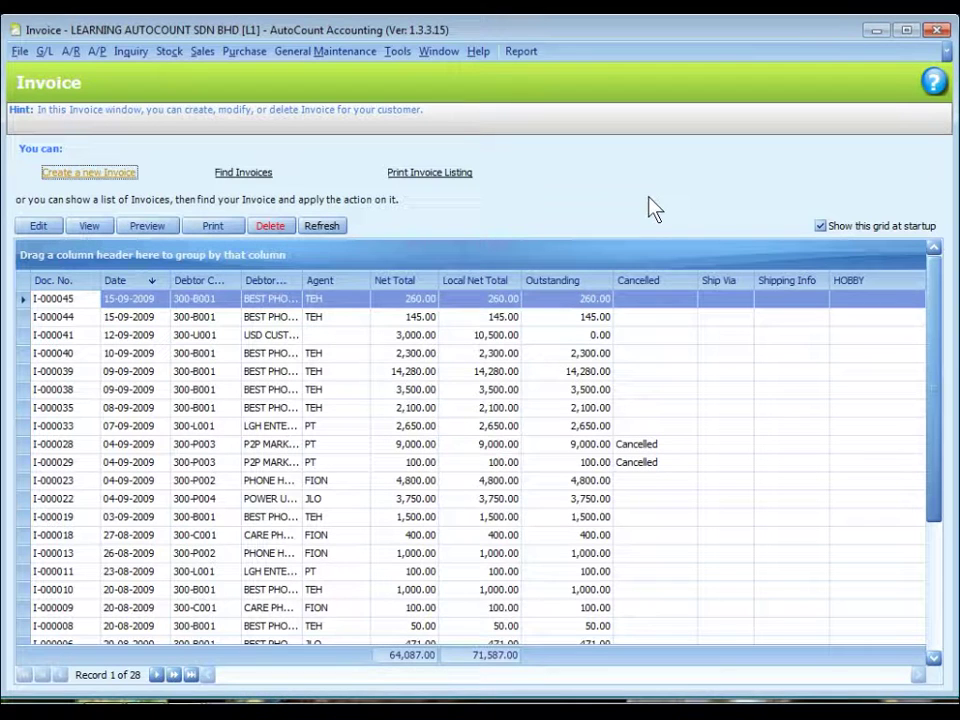
left_click(519, 56)
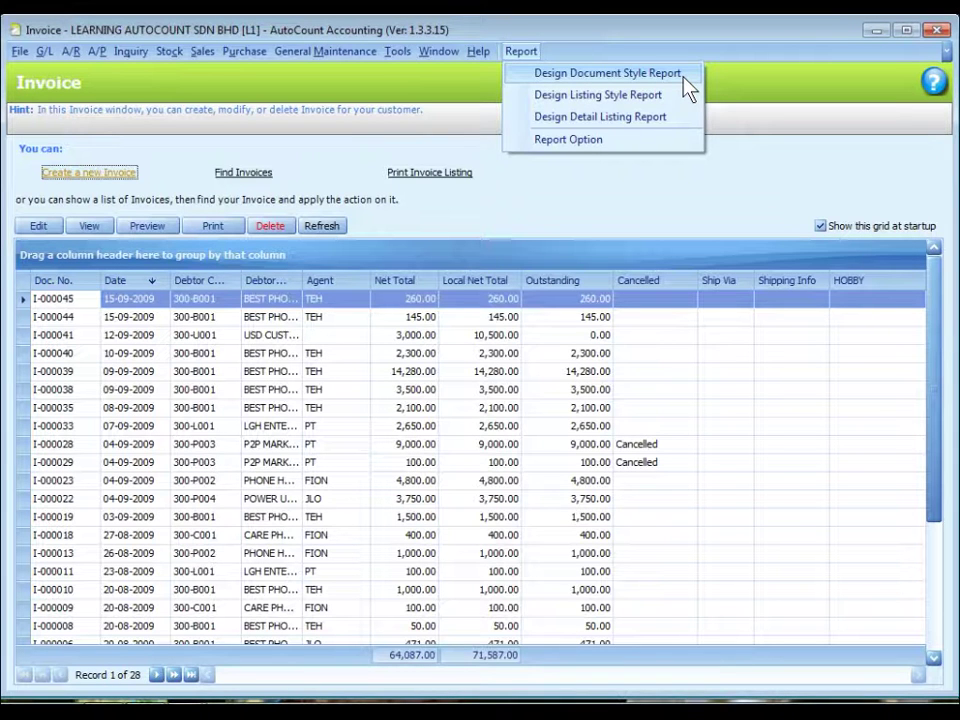
left_click(44, 178)
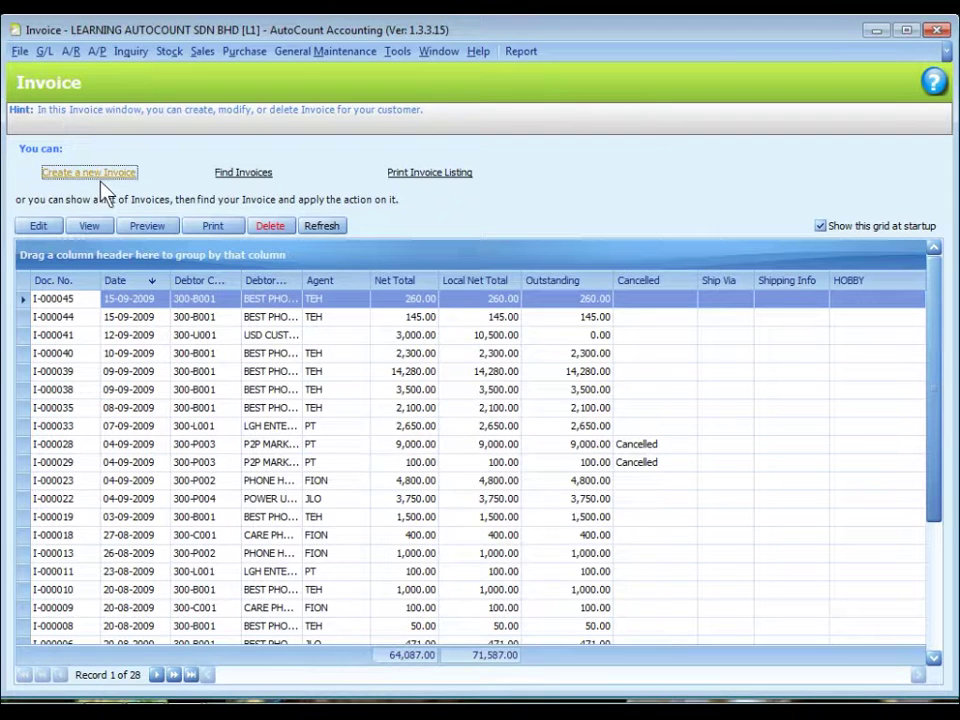
Start and cancel a new invoice, then restore and re-maximize the Invoice window
left_click(89, 181)
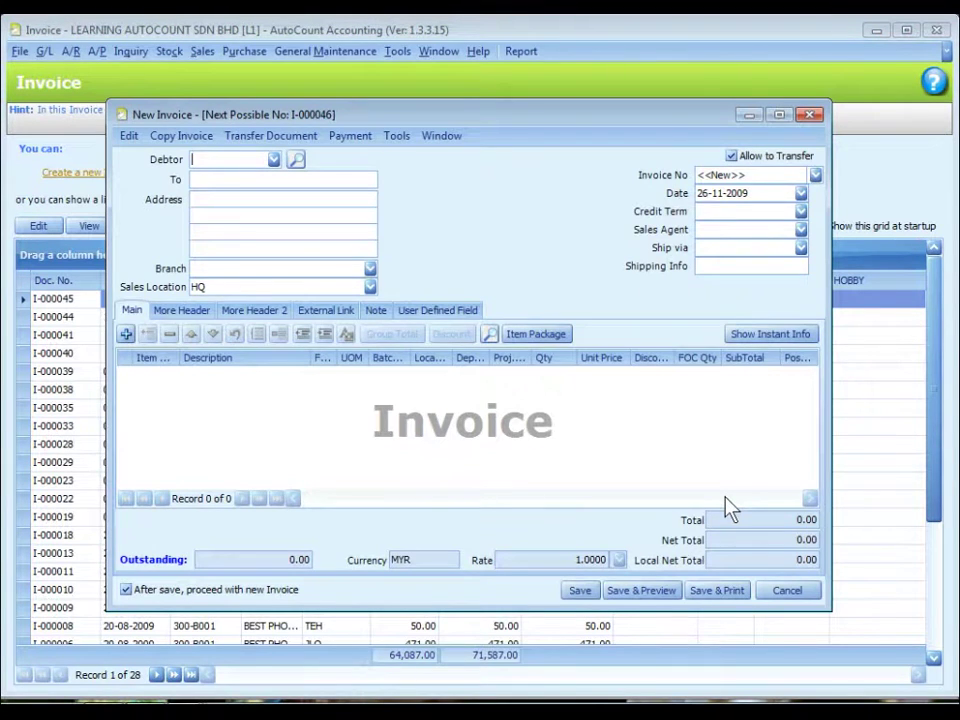
left_click(789, 591)
left_click_drag(476, 30, 483, 387)
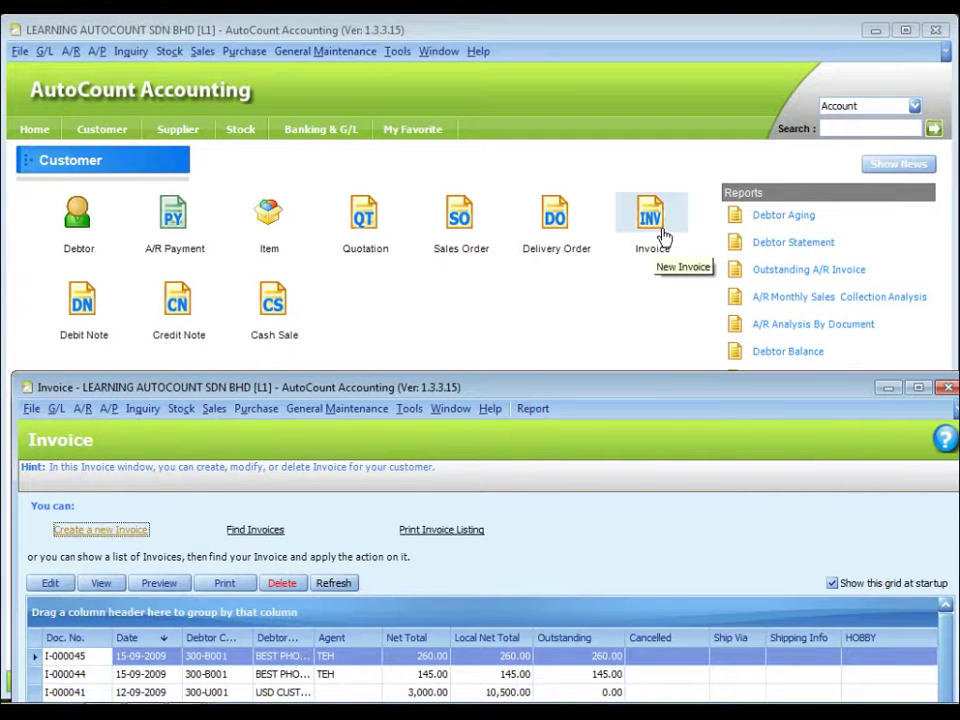
double_click(600, 387)
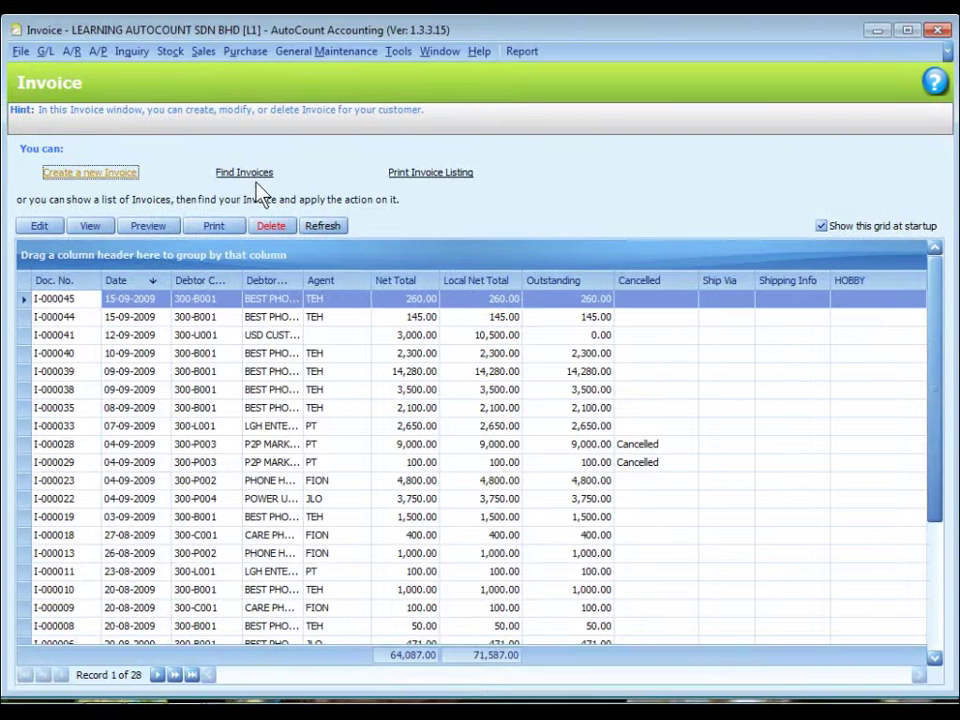
left_click(242, 182)
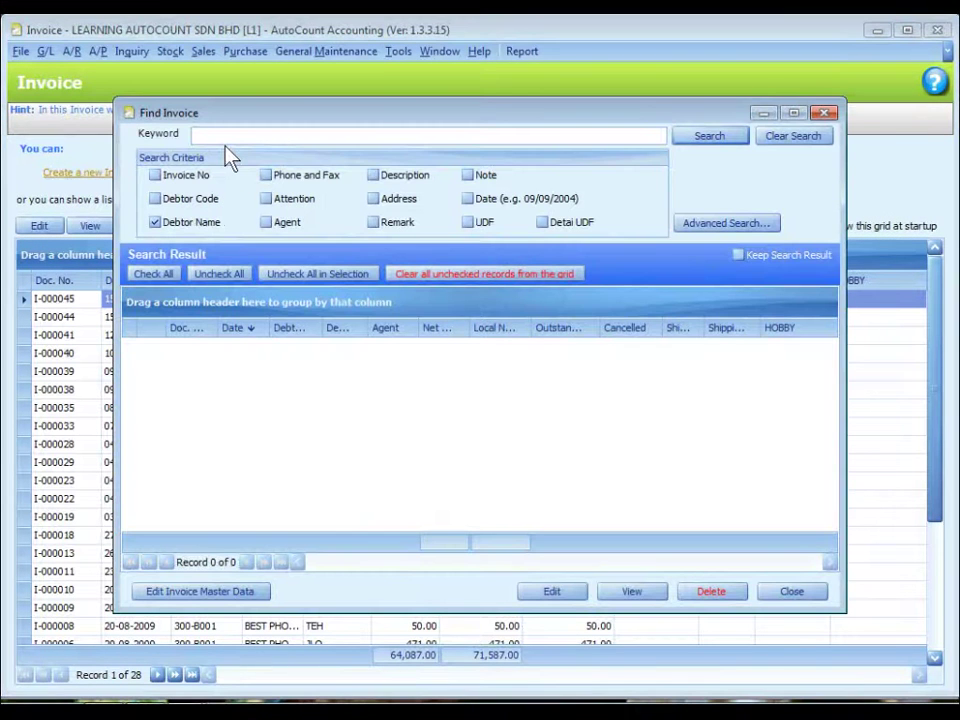
left_click(227, 135)
left_click(709, 138)
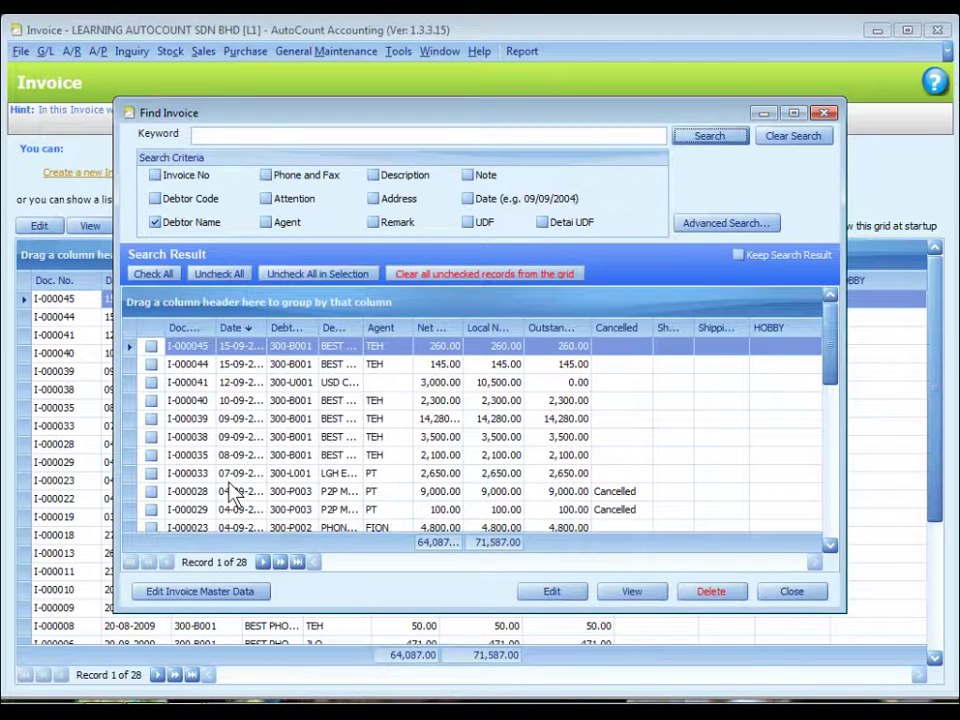
left_click(151, 400)
left_click(151, 382)
left_click(152, 491)
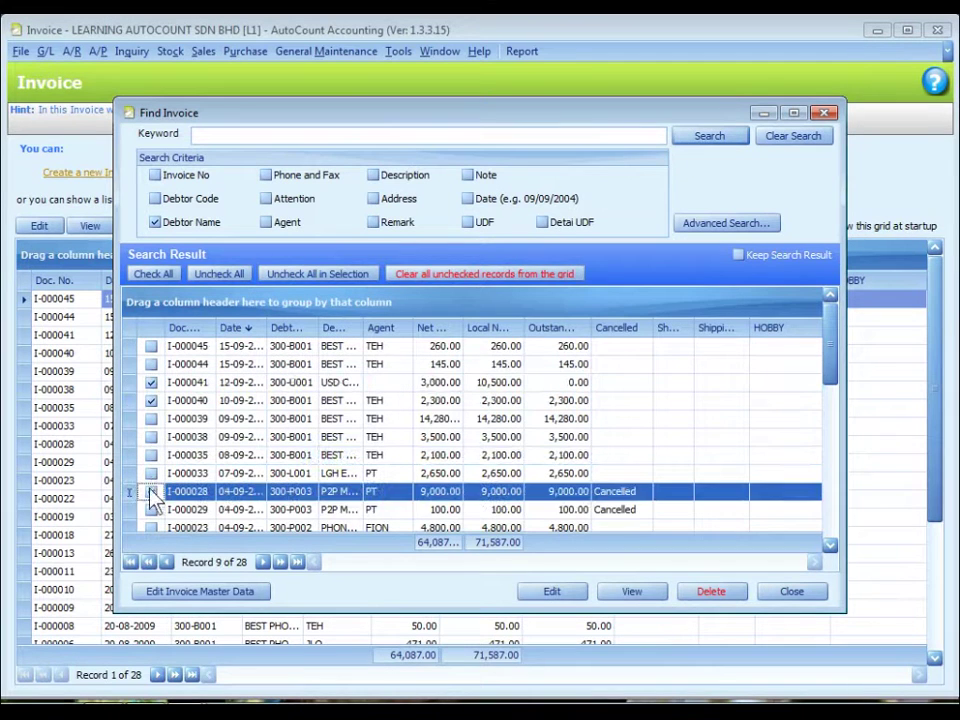
left_click(151, 510)
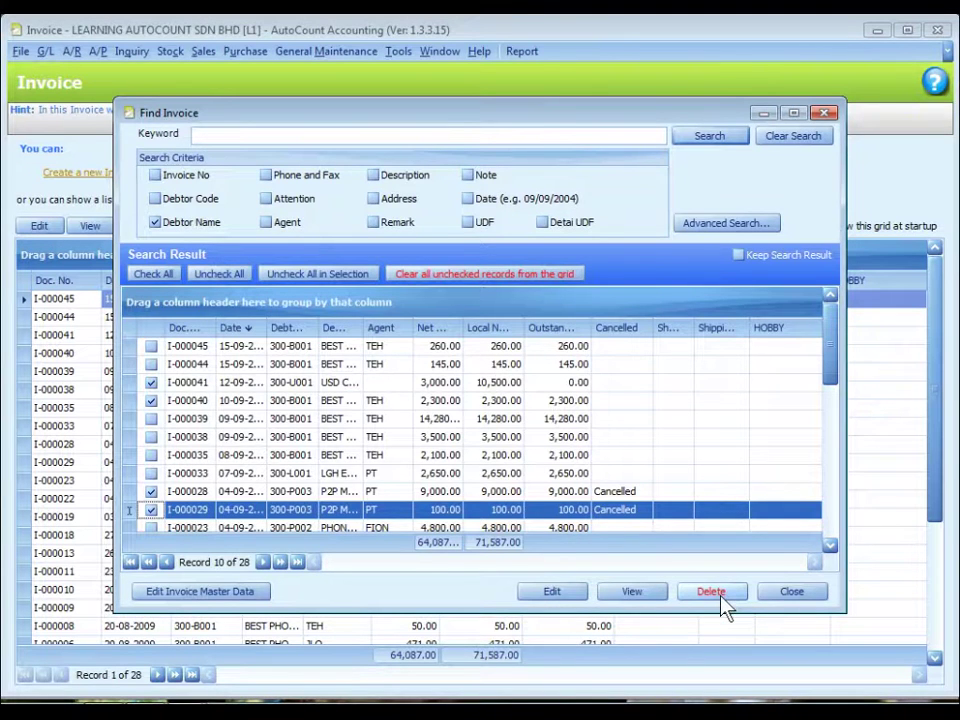
left_click(805, 594)
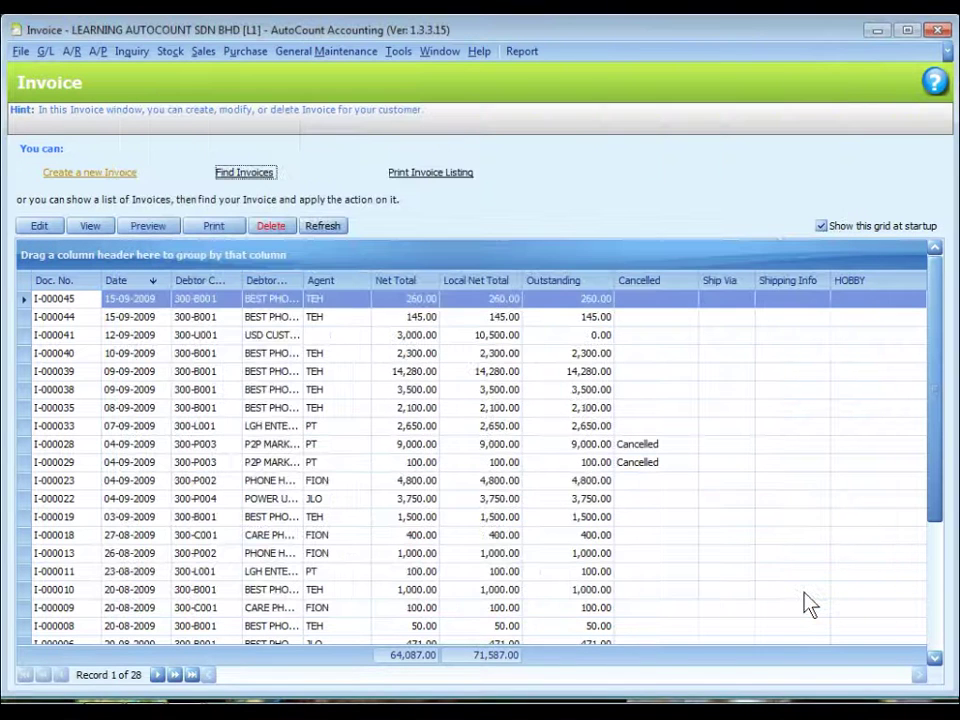
Cancel the Print Invoice Listing dialog and uncheck 'Show this grid at startup'
left_click(425, 180)
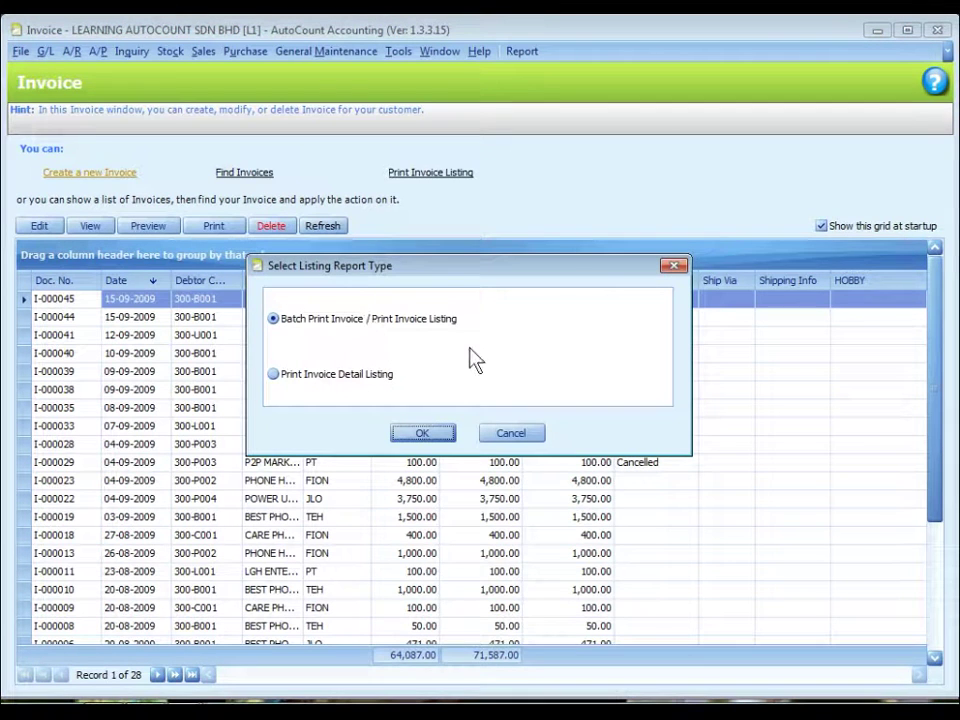
left_click(514, 437)
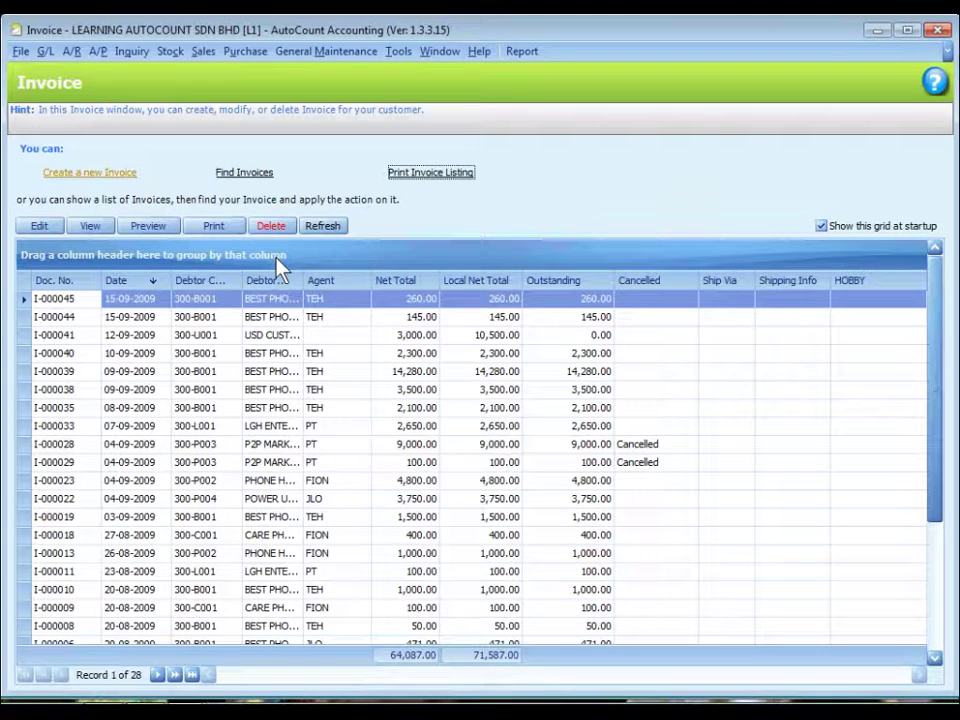
left_click(821, 228)
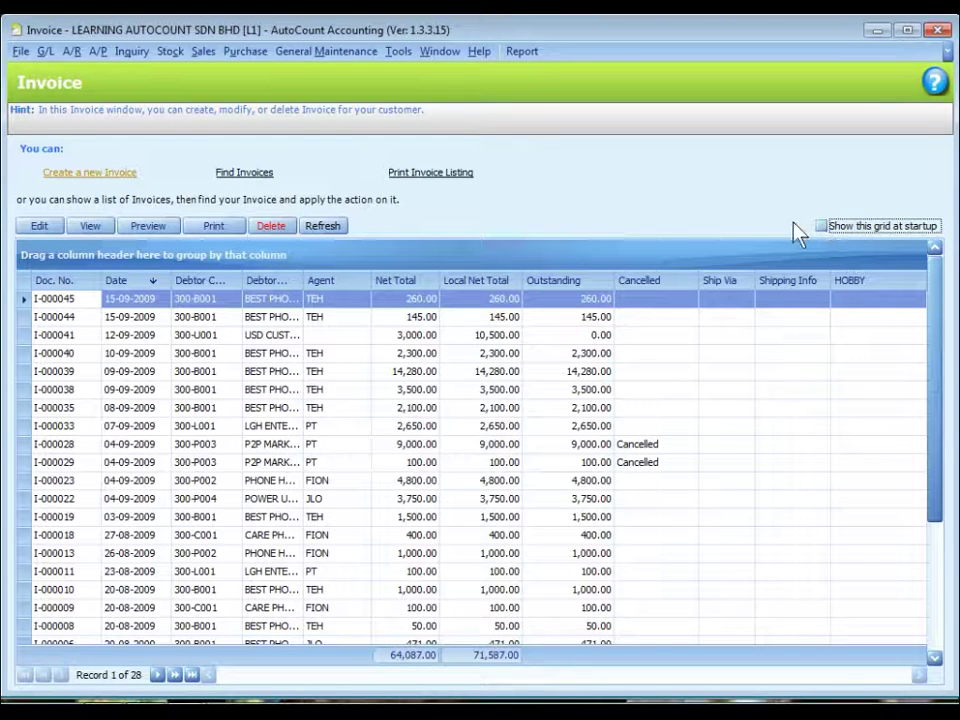
Drag the Local Net Total, Ship Via, Shipping Info and HOBBY headers off the grid; widen Debtor Name
left_click(386, 203)
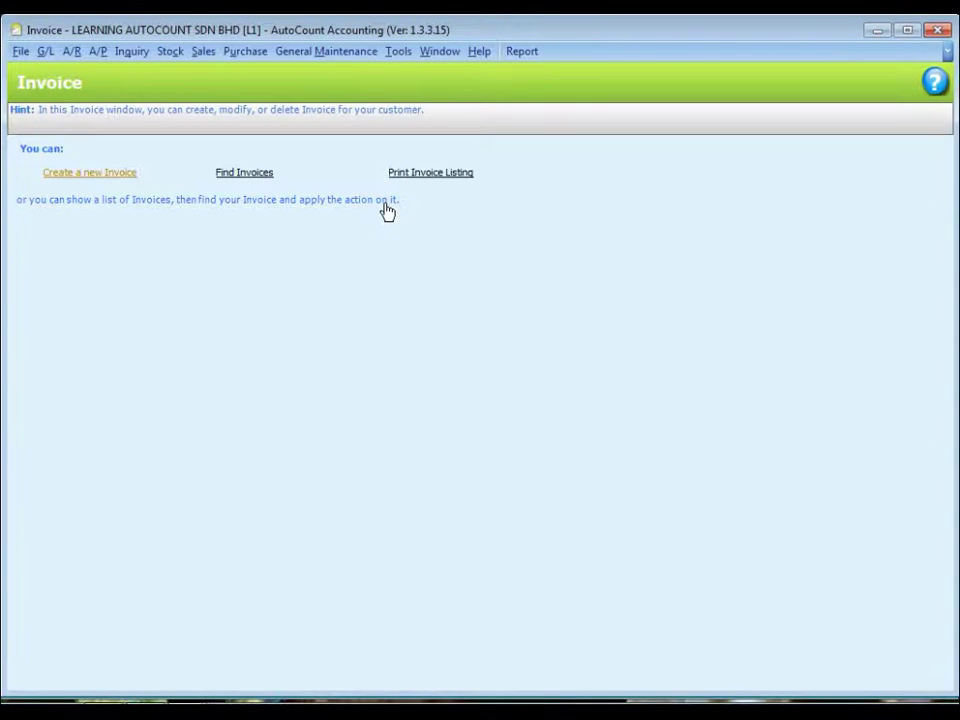
left_click(385, 204)
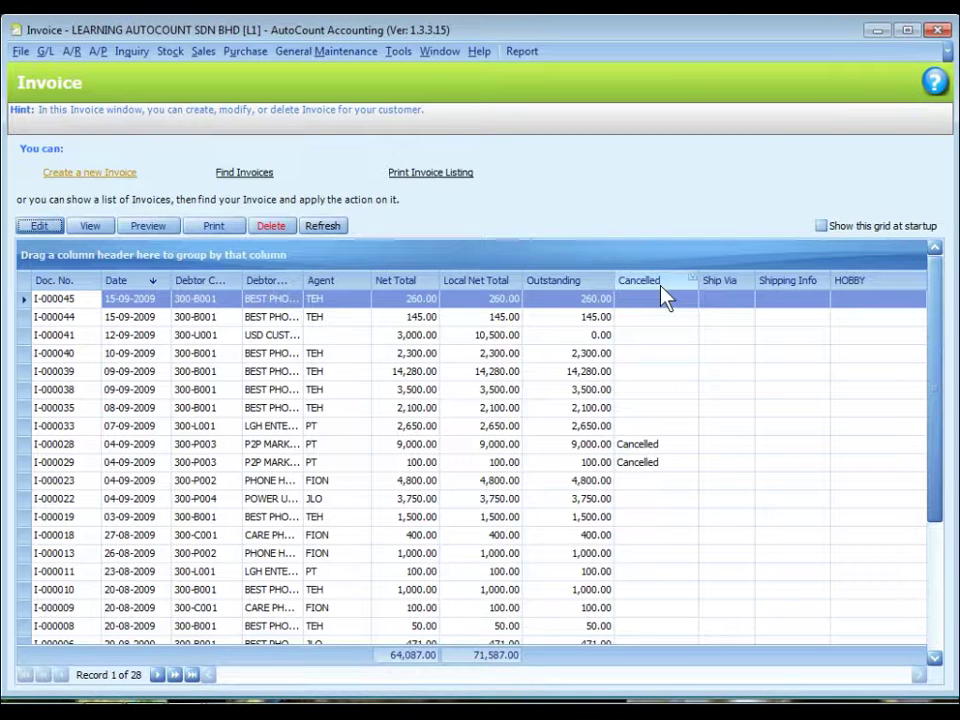
left_click_drag(466, 282, 466, 361)
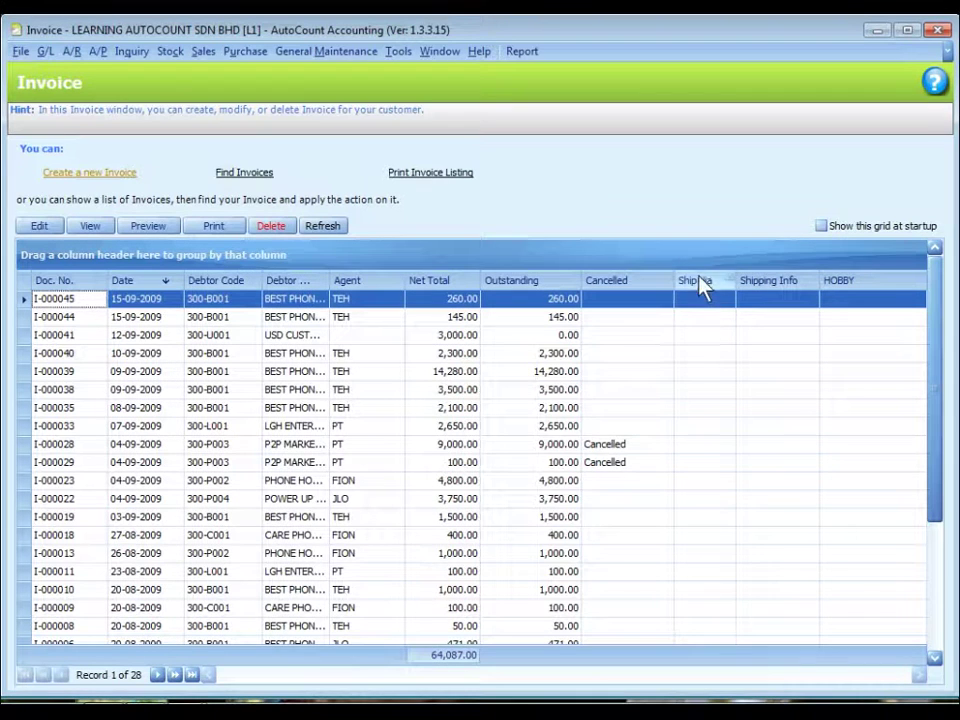
left_click_drag(696, 280, 686, 411)
left_click_drag(754, 283, 760, 395)
left_click_drag(820, 280, 814, 409)
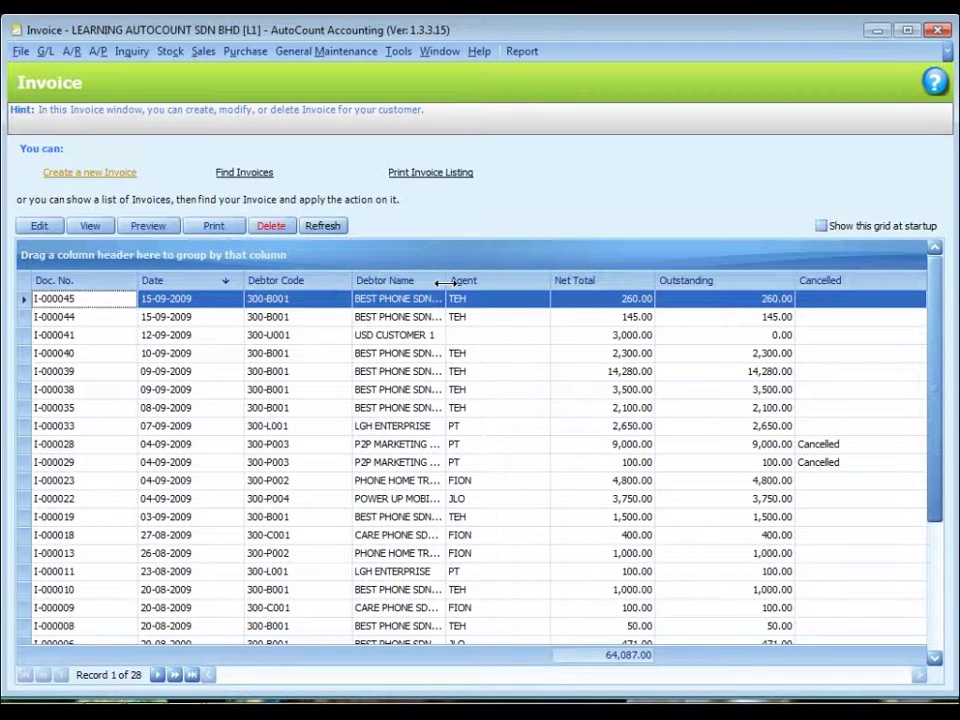
left_click_drag(445, 283, 509, 281)
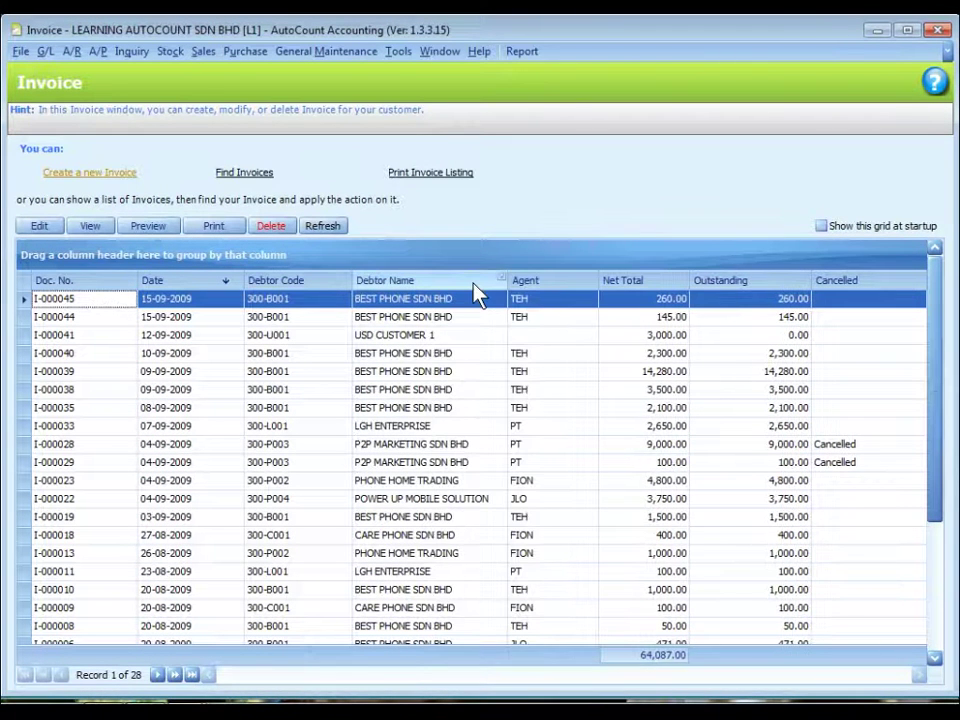
Best-fit all columns, then add Credit Term and Debtor Type from the column chooser beside Debtor Name
right_click(447, 282)
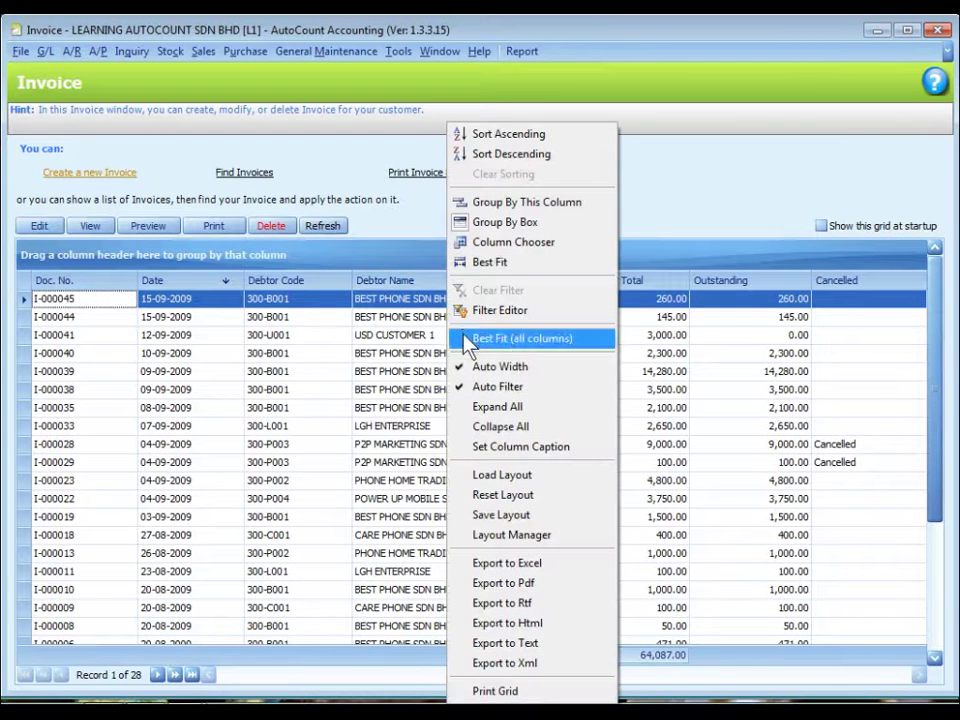
left_click(568, 342)
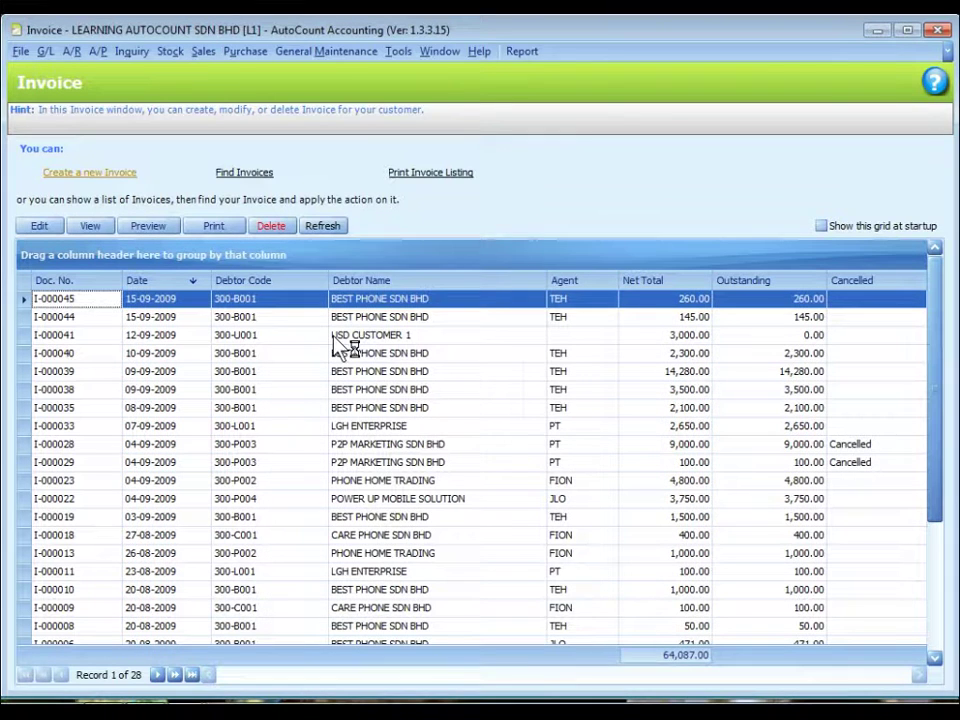
right_click(457, 287)
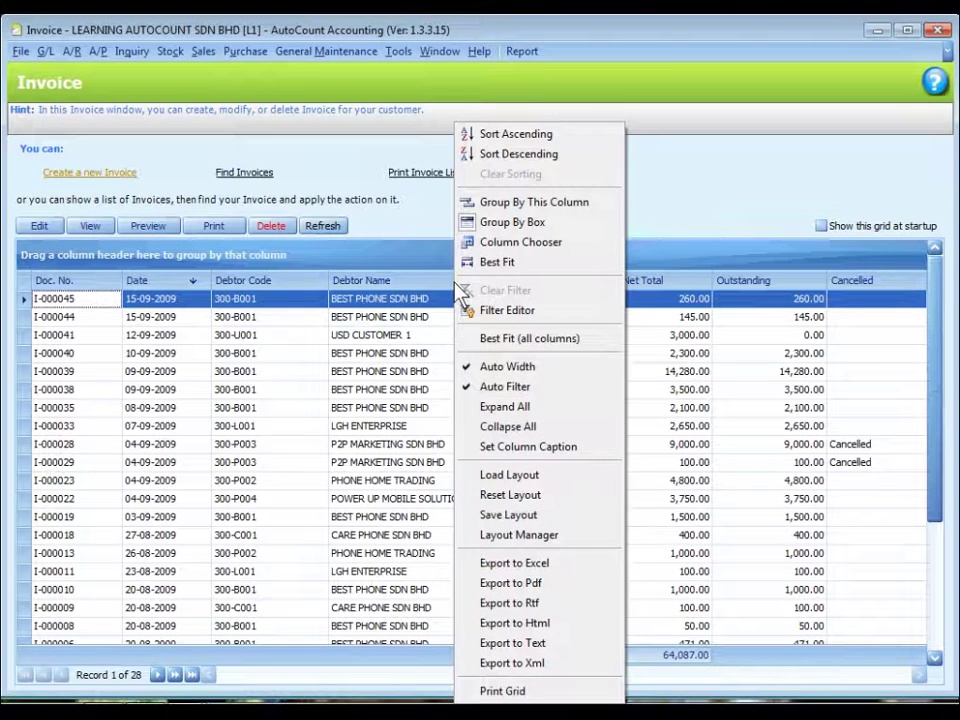
left_click(569, 243)
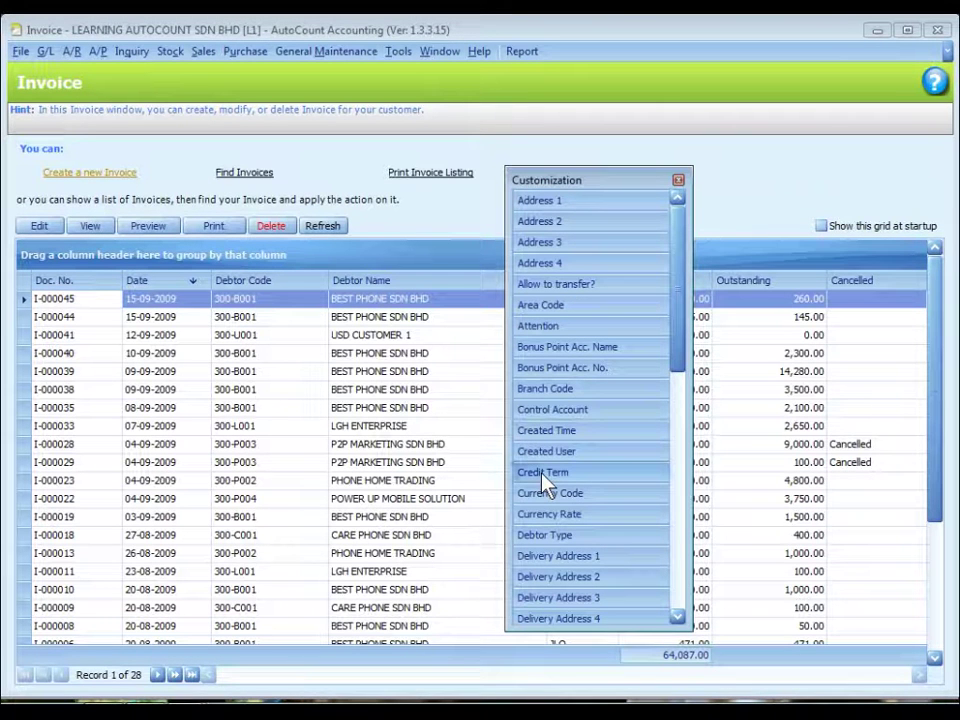
left_click_drag(540, 478, 438, 282)
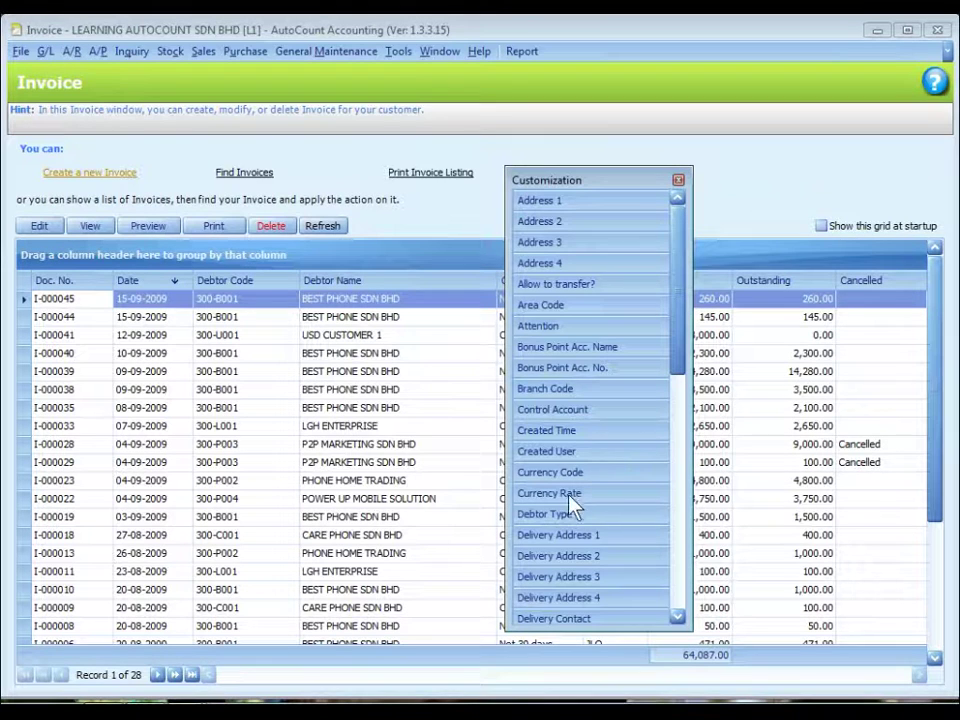
left_click_drag(541, 520, 480, 281)
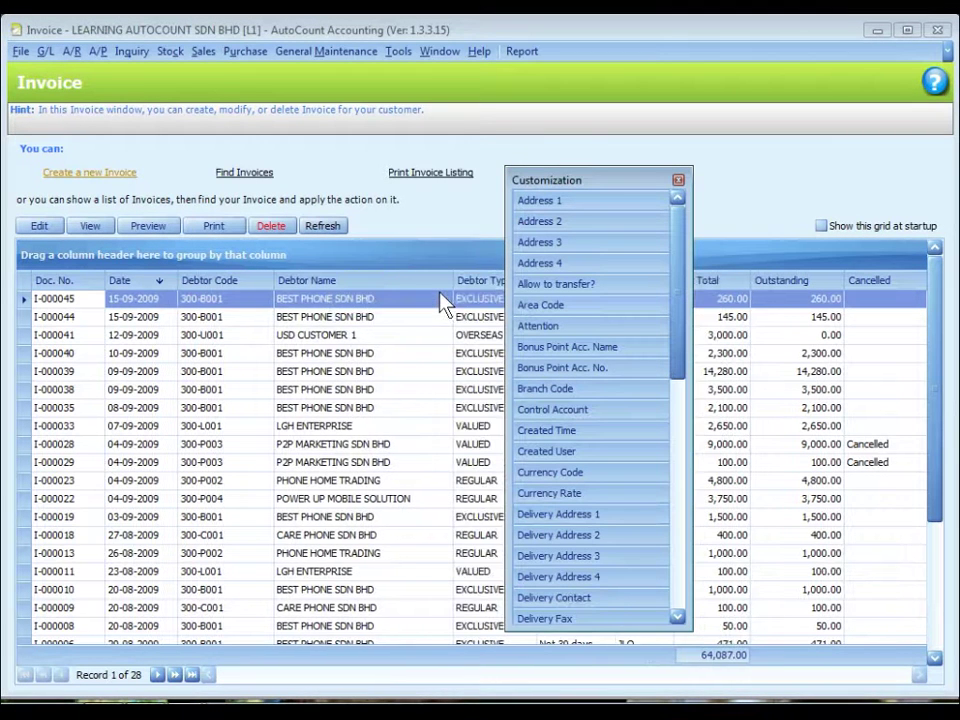
Move Credit Term right after Debtor Name, ahead of Debtor Type, and best-fit all columns
left_click(679, 182)
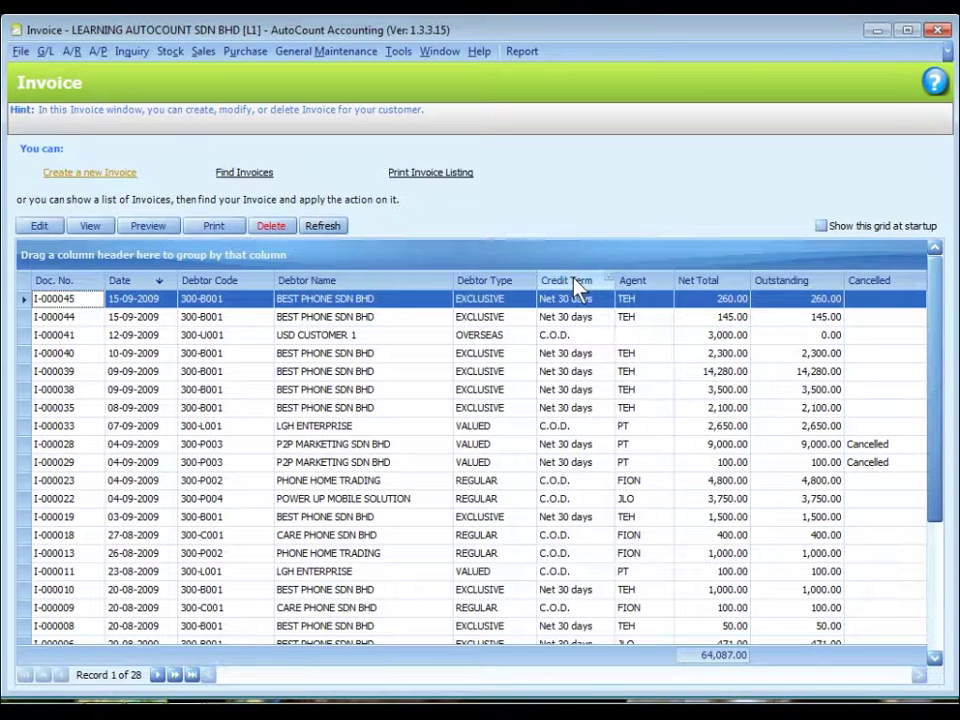
left_click_drag(578, 286, 414, 296)
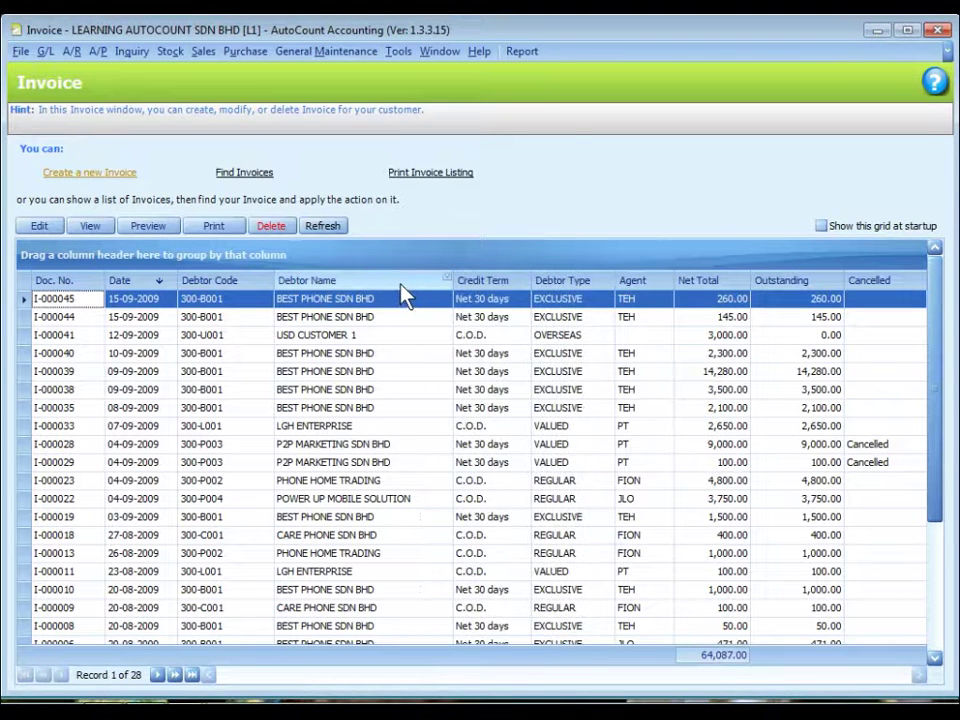
right_click(401, 282)
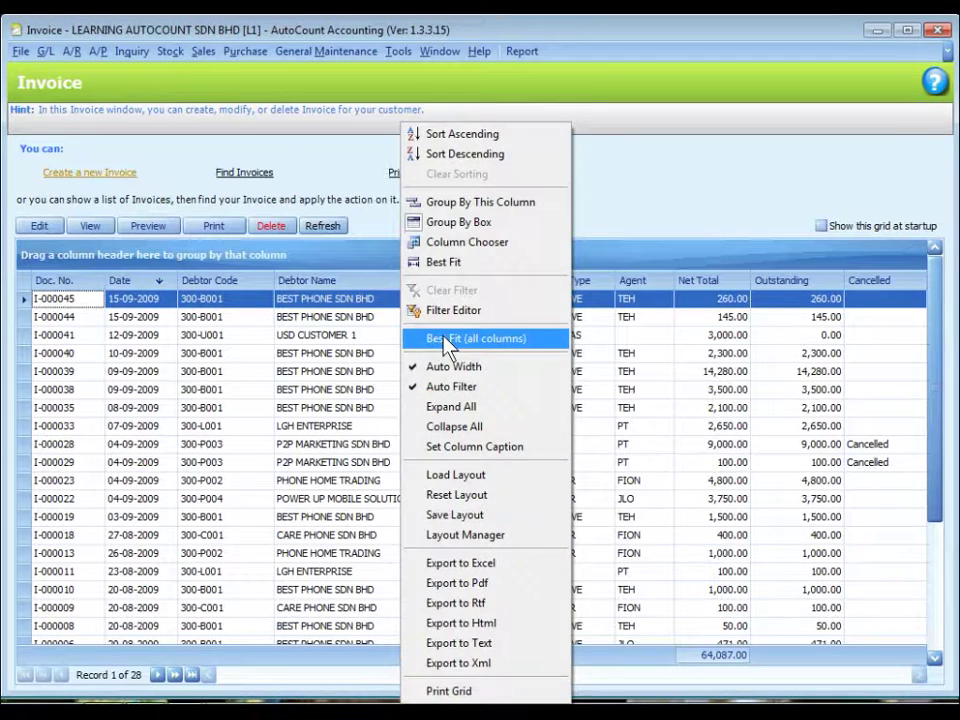
left_click(446, 340)
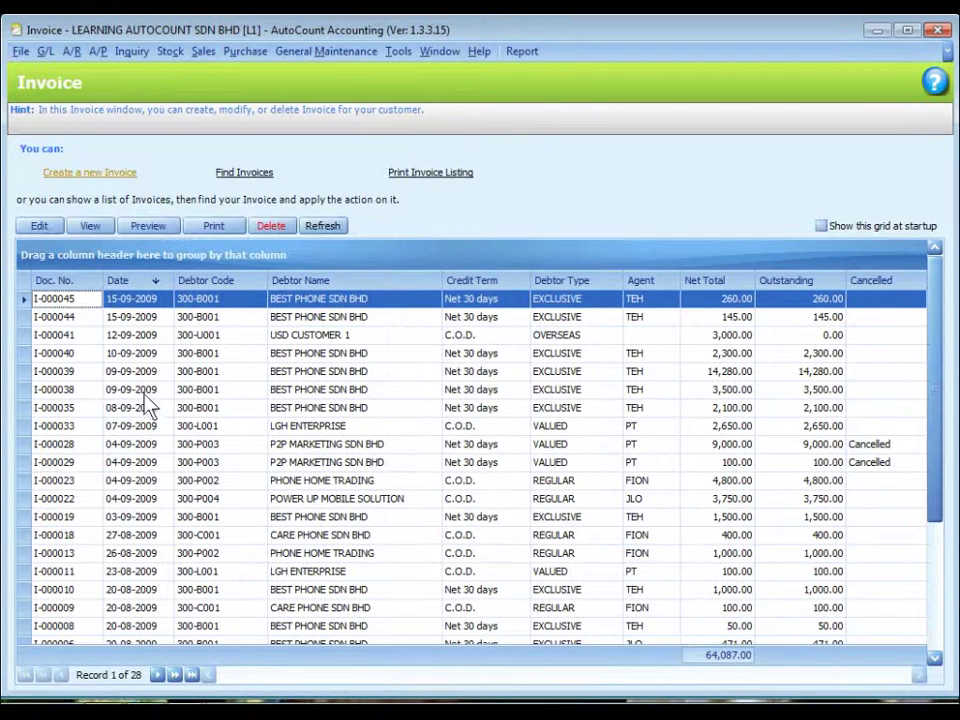
Try sorting by Date oldest then newest first, then sort by Debtor Name A to Z
left_click(136, 281)
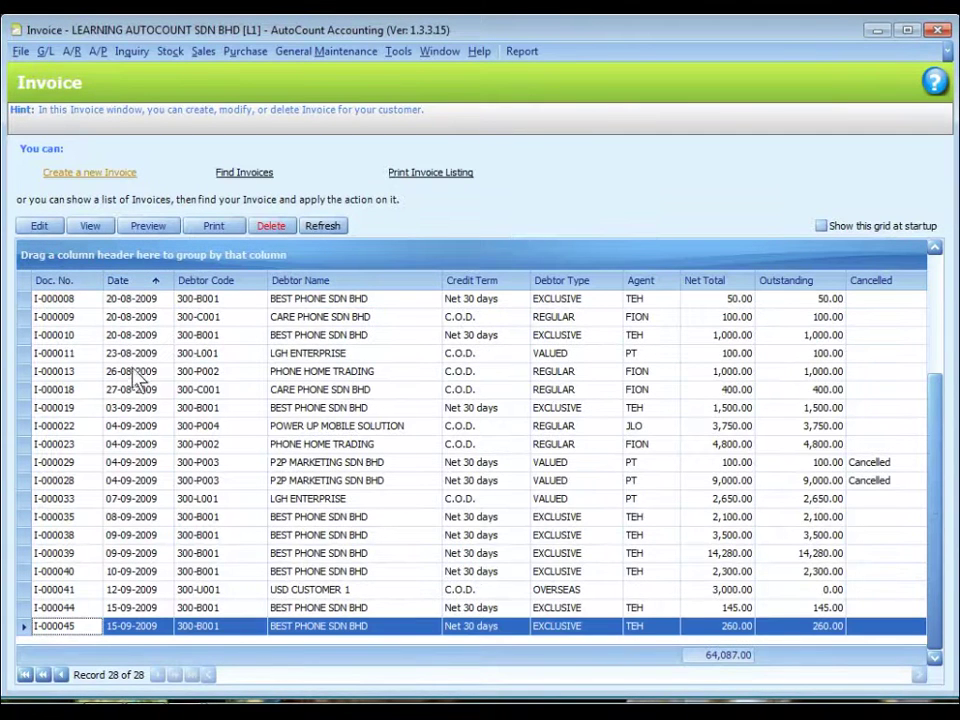
left_click(141, 281)
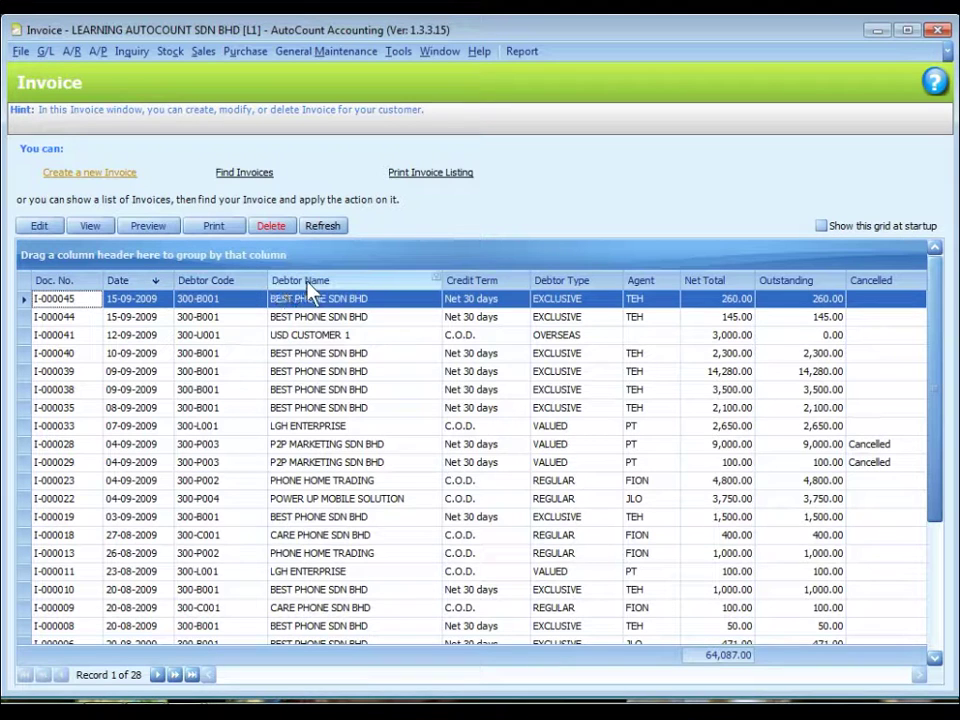
left_click(382, 282)
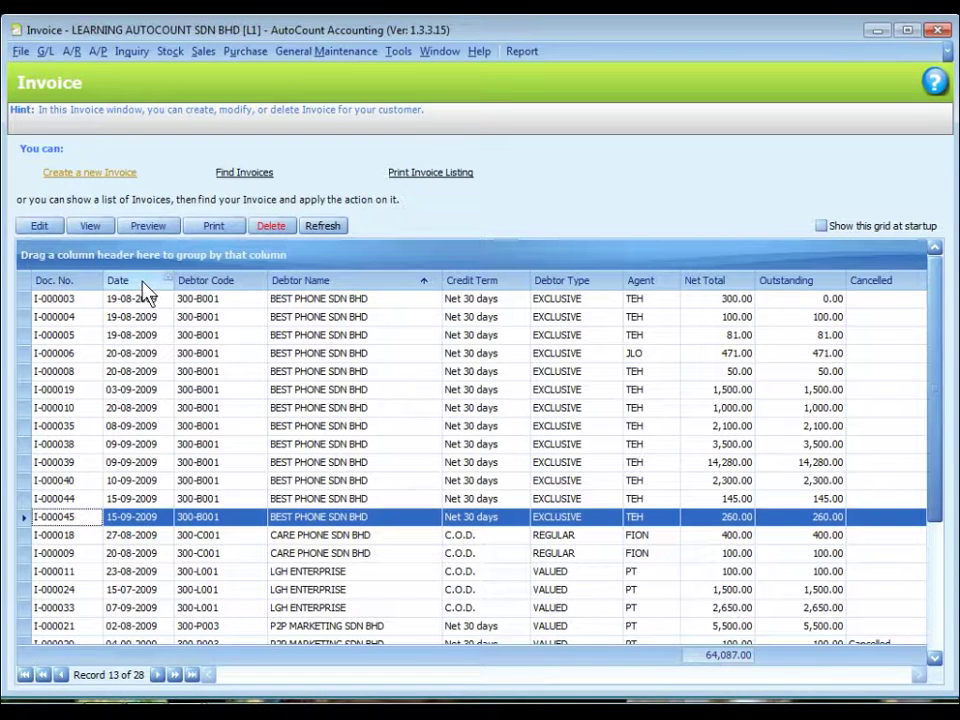
Group invoices by Date, open the 06-Jul-09 and 15-Jul-09 groups, then Full Expand and Full Collapse
left_click_drag(145, 293, 84, 262)
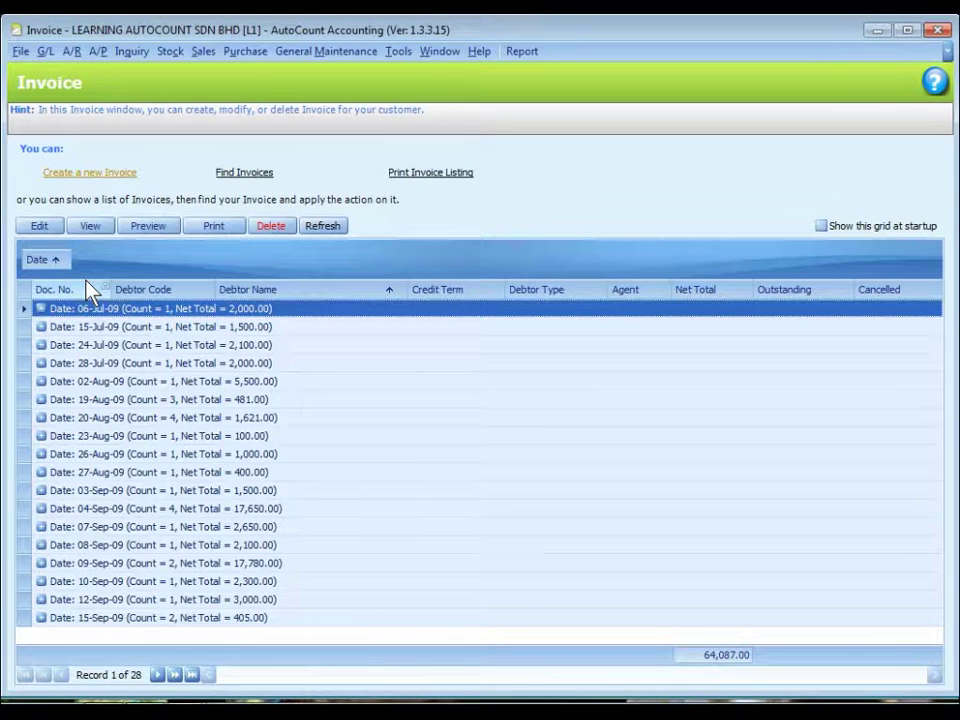
left_click(40, 309)
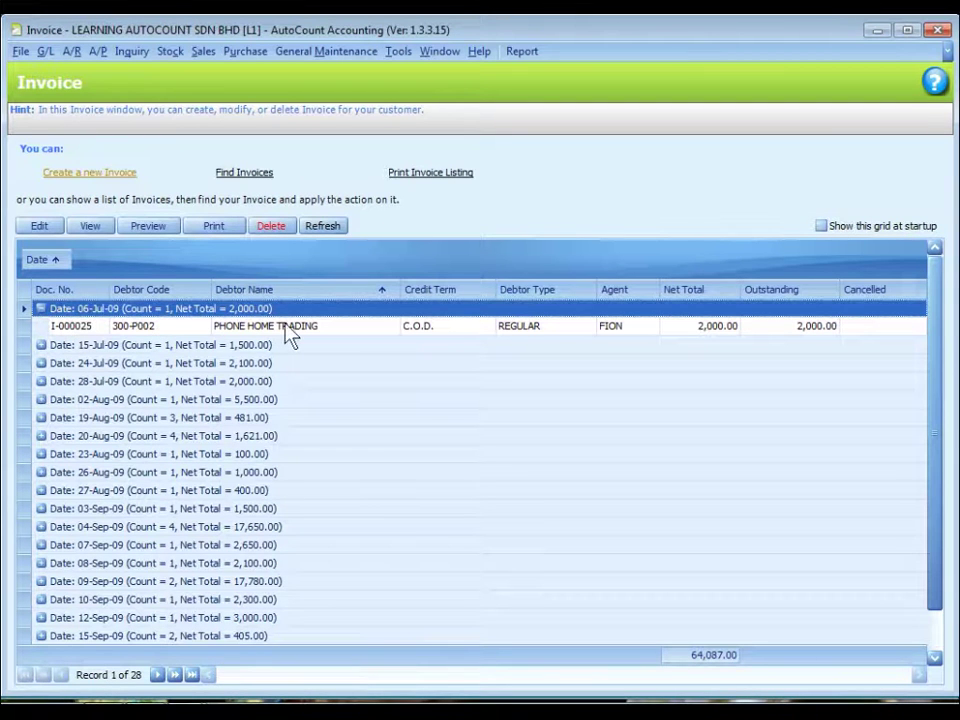
left_click(41, 345)
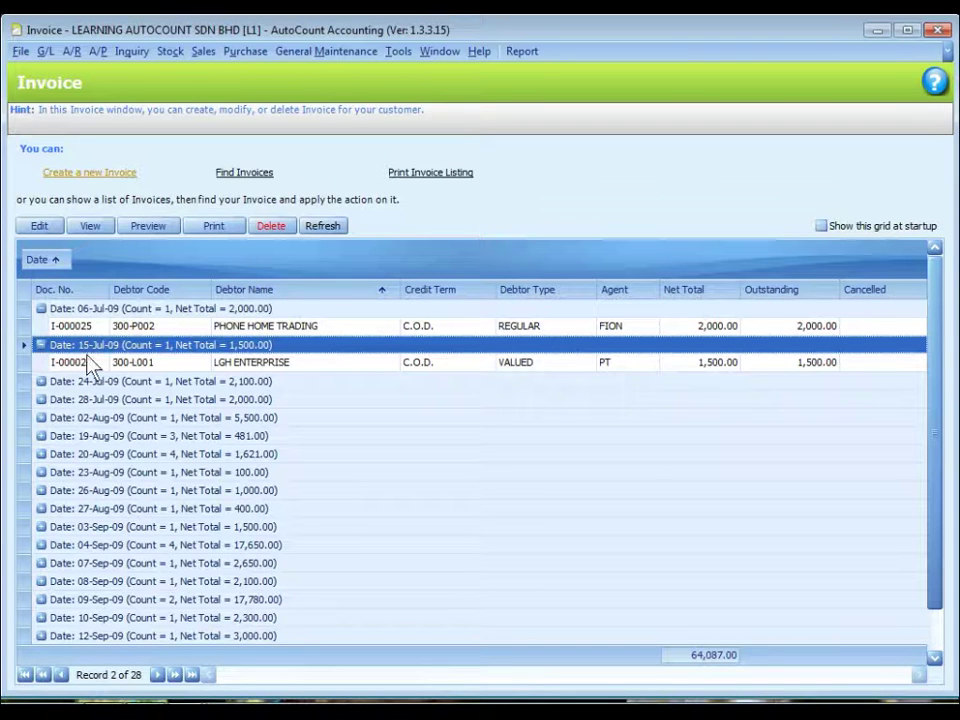
right_click(247, 258)
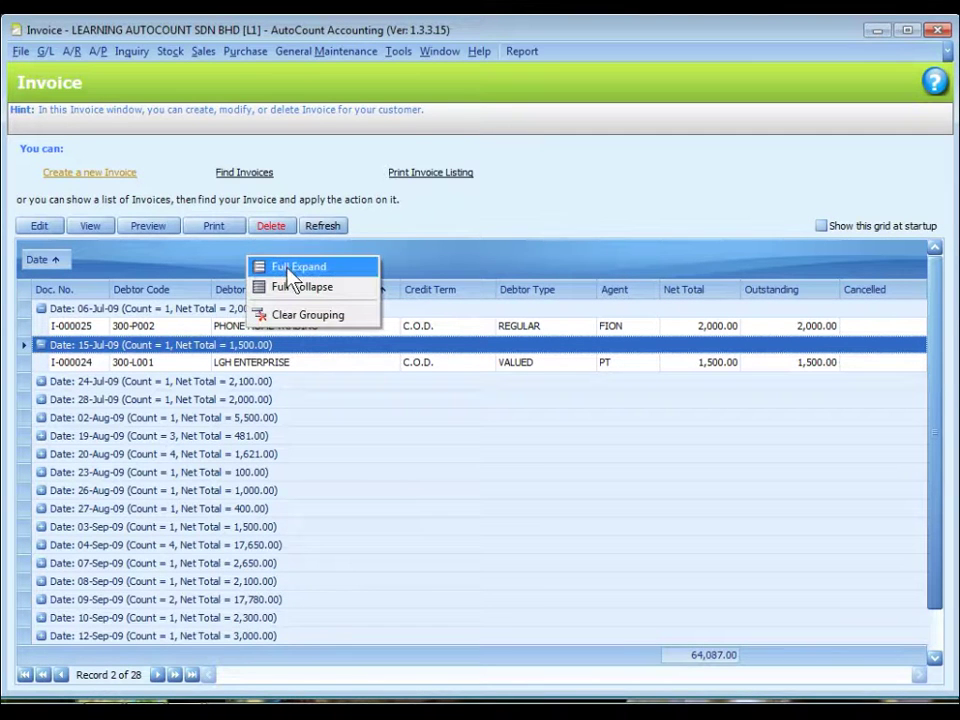
left_click(293, 268)
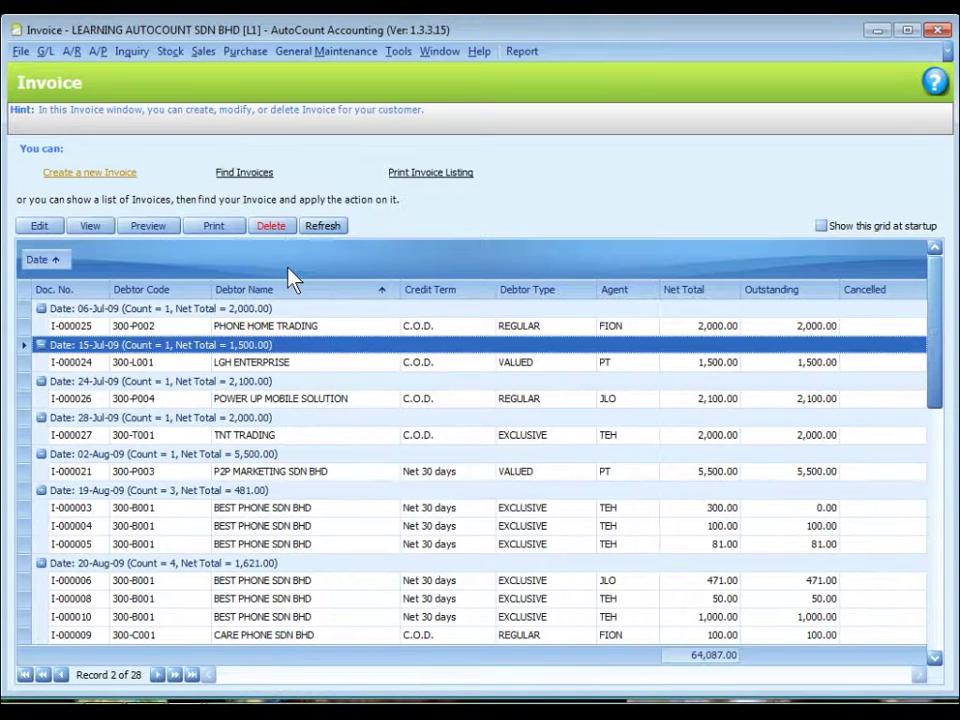
right_click(211, 251)
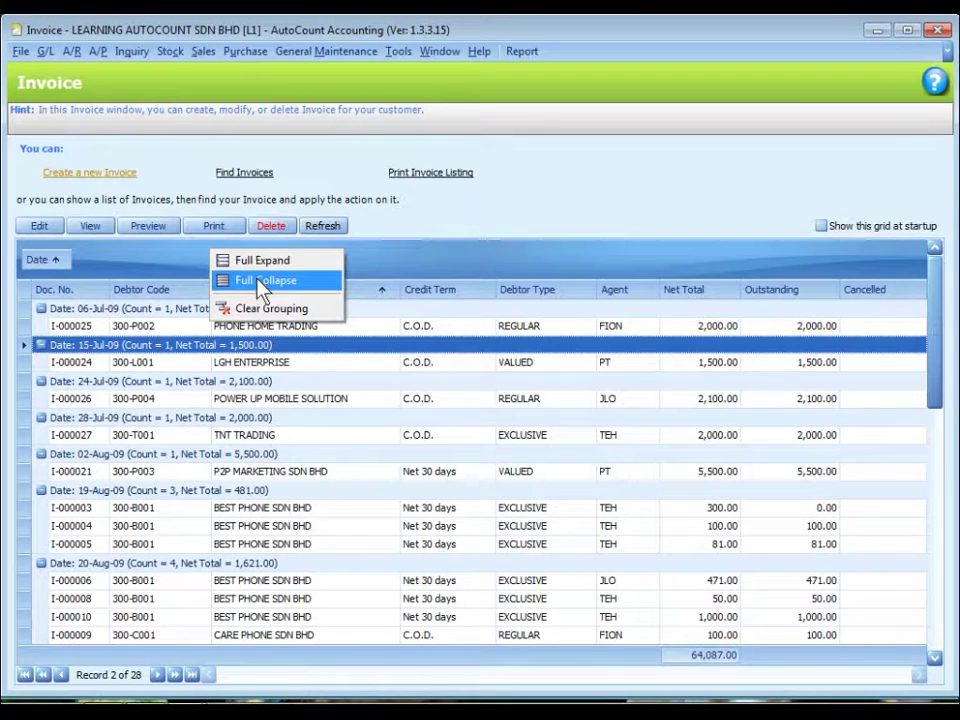
left_click(262, 283)
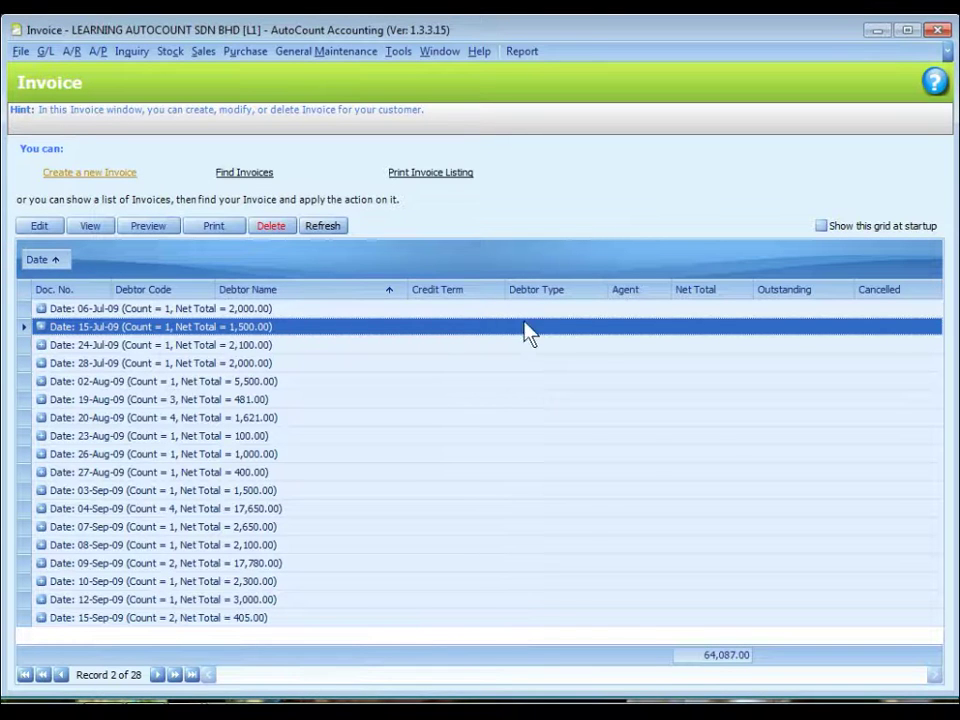
Add Agent as a second grouping level, expand 06-Jul-09 and FION, then clear all grouping
left_click_drag(626, 292, 106, 264)
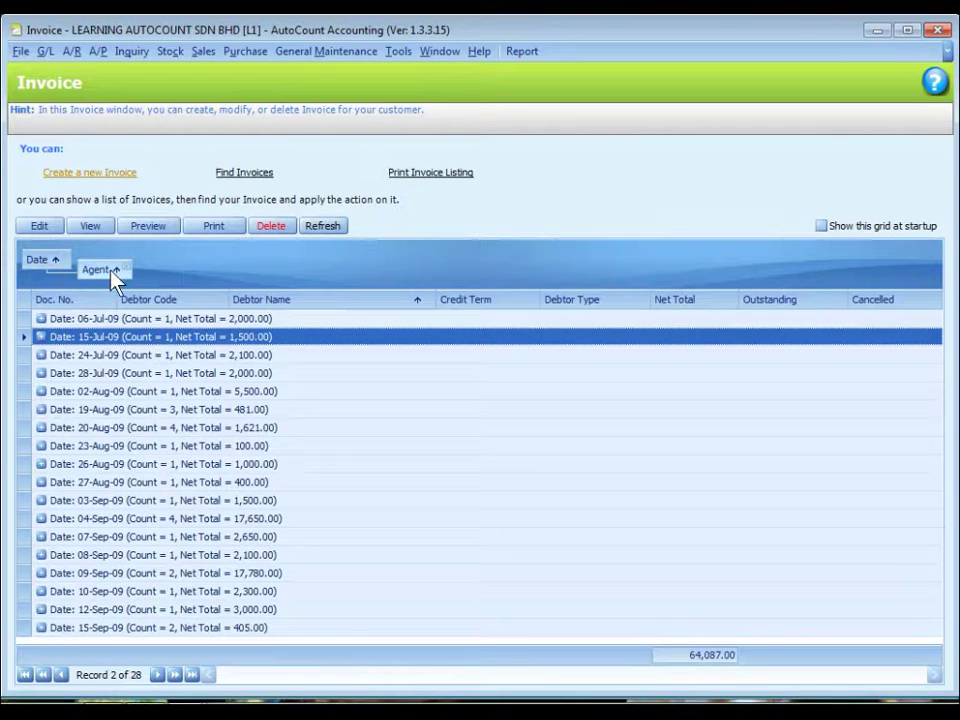
left_click(41, 319)
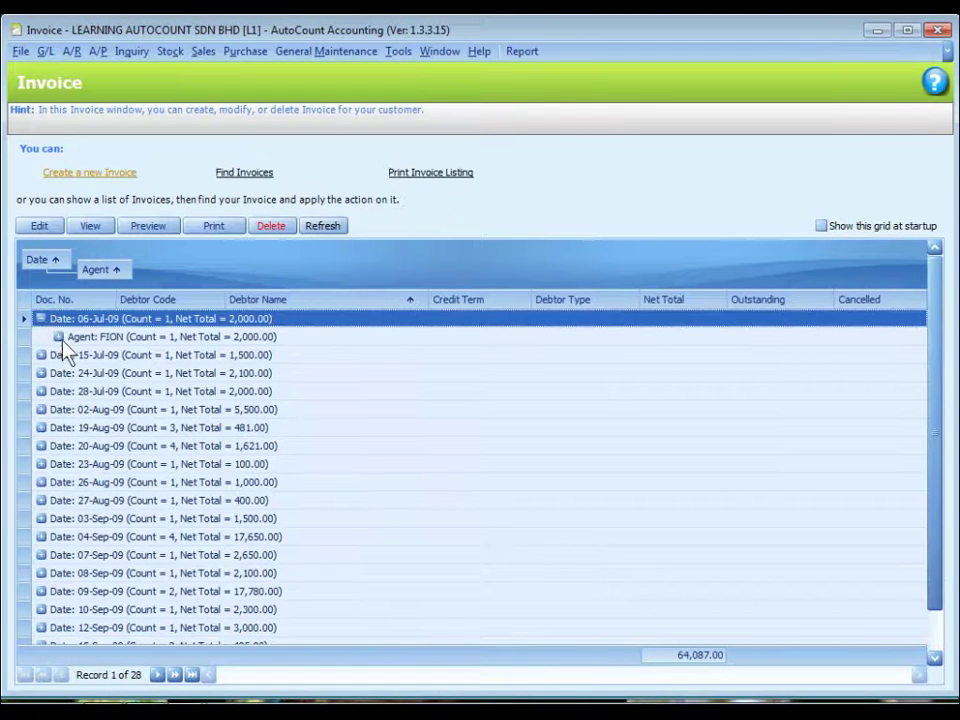
left_click(59, 338)
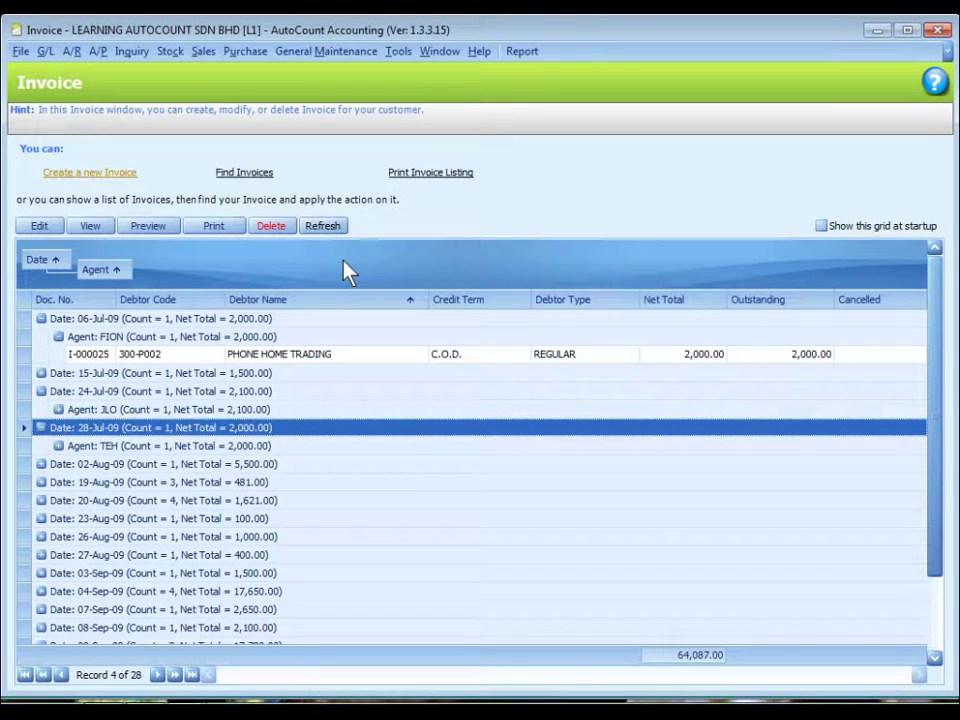
right_click(339, 265)
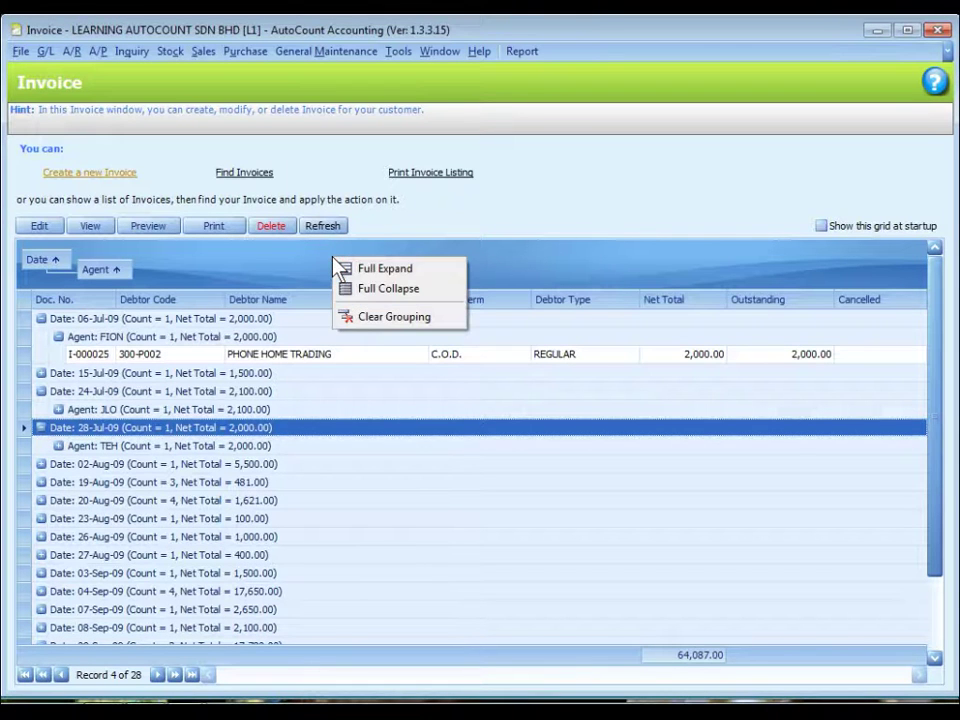
left_click(378, 320)
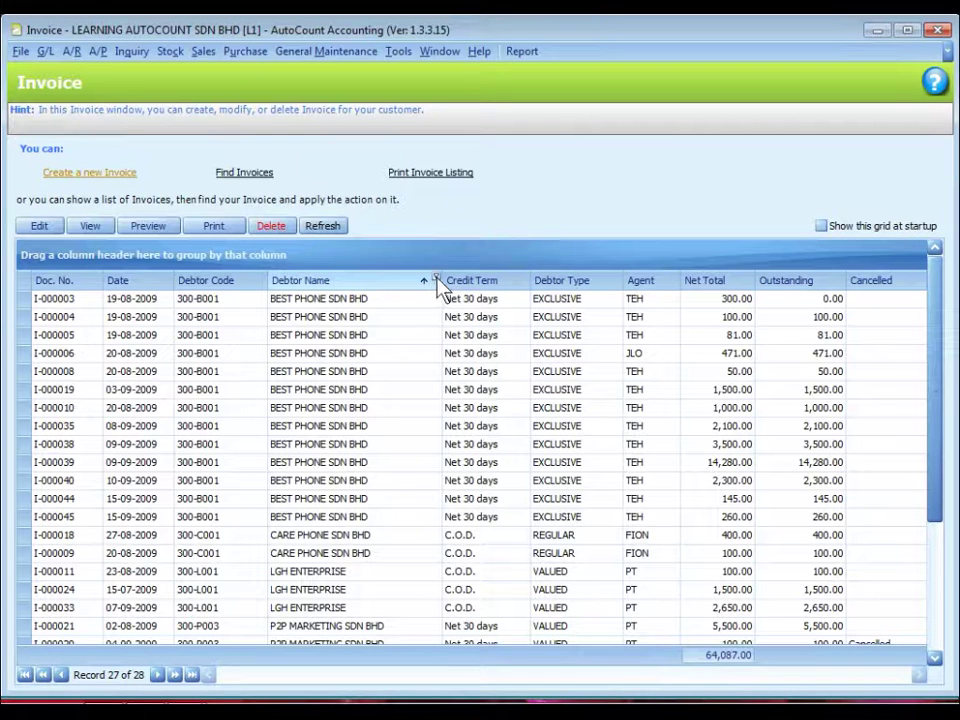
left_click(436, 279)
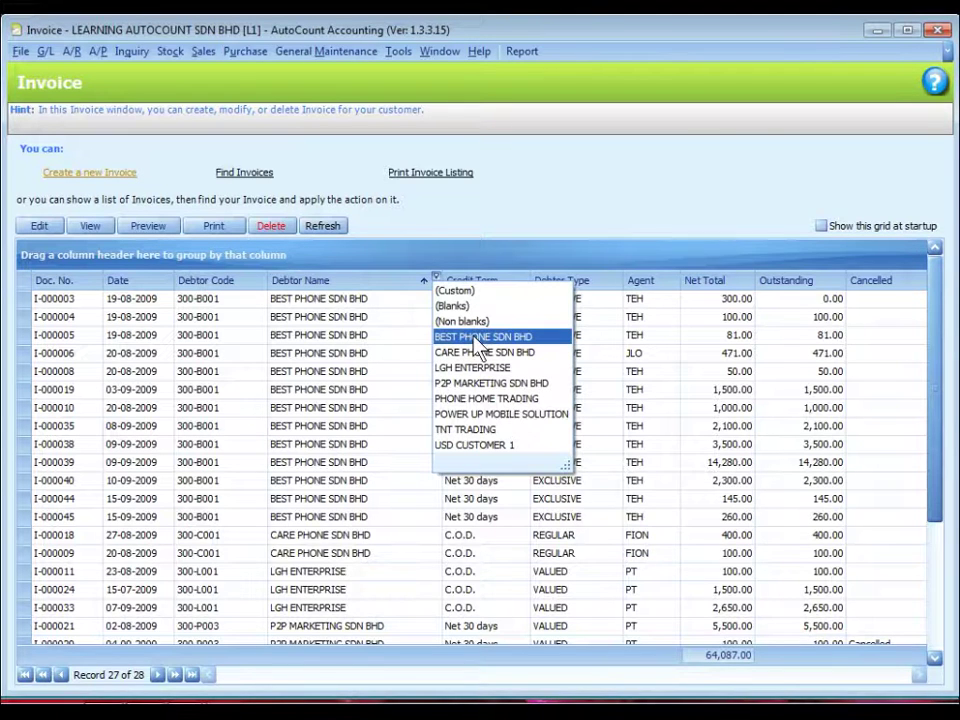
left_click(481, 337)
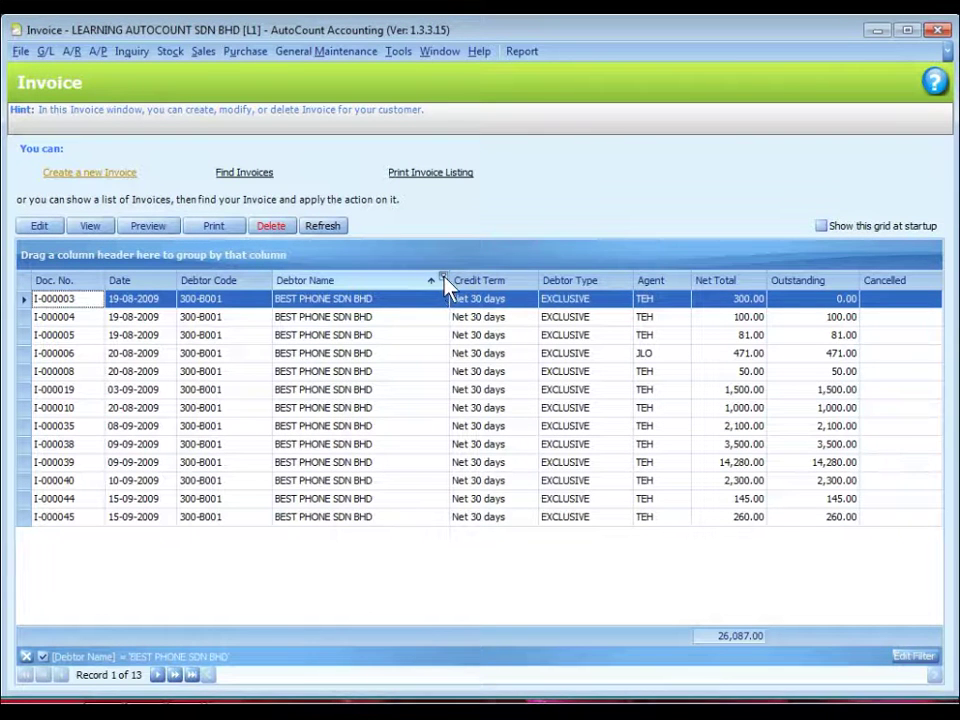
left_click(444, 278)
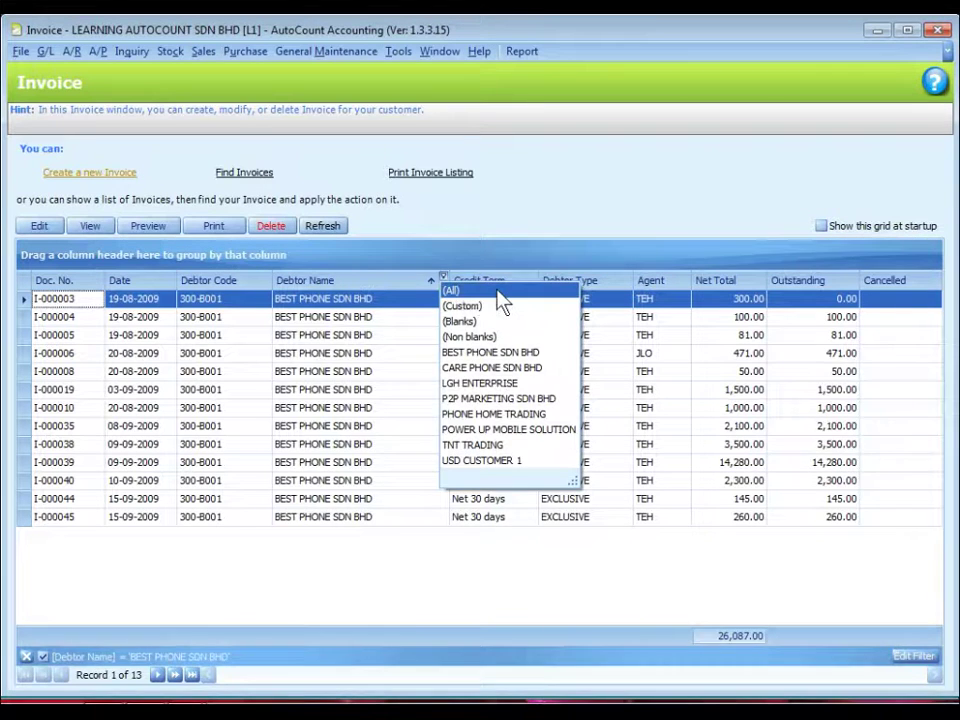
left_click(496, 290)
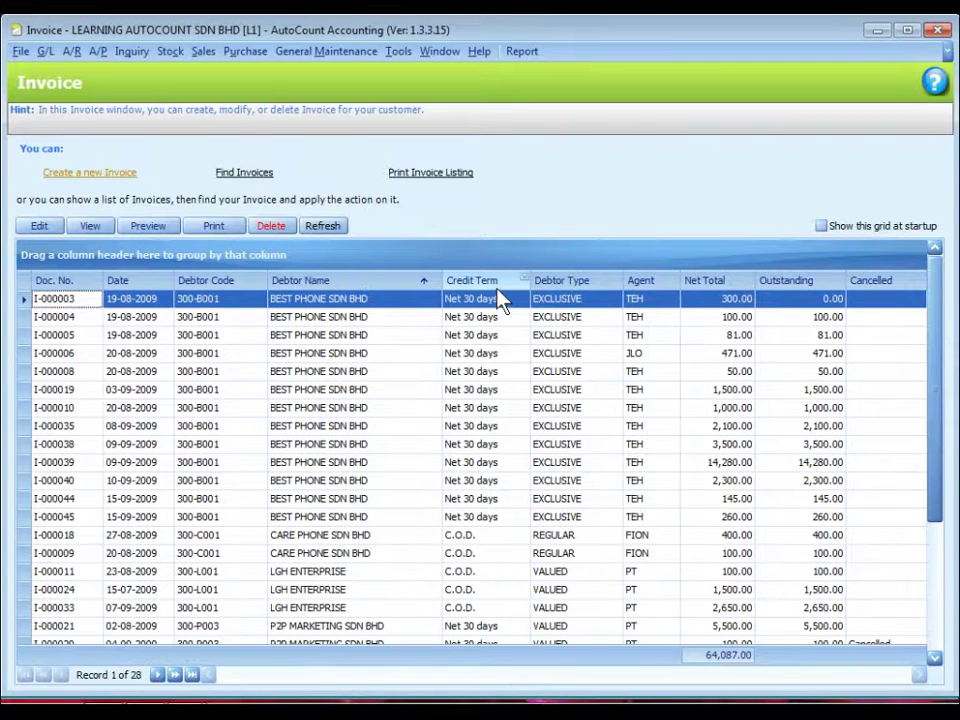
Choose Print Grid from the Debtor Name header menu to preview the invoice grid
right_click(380, 282)
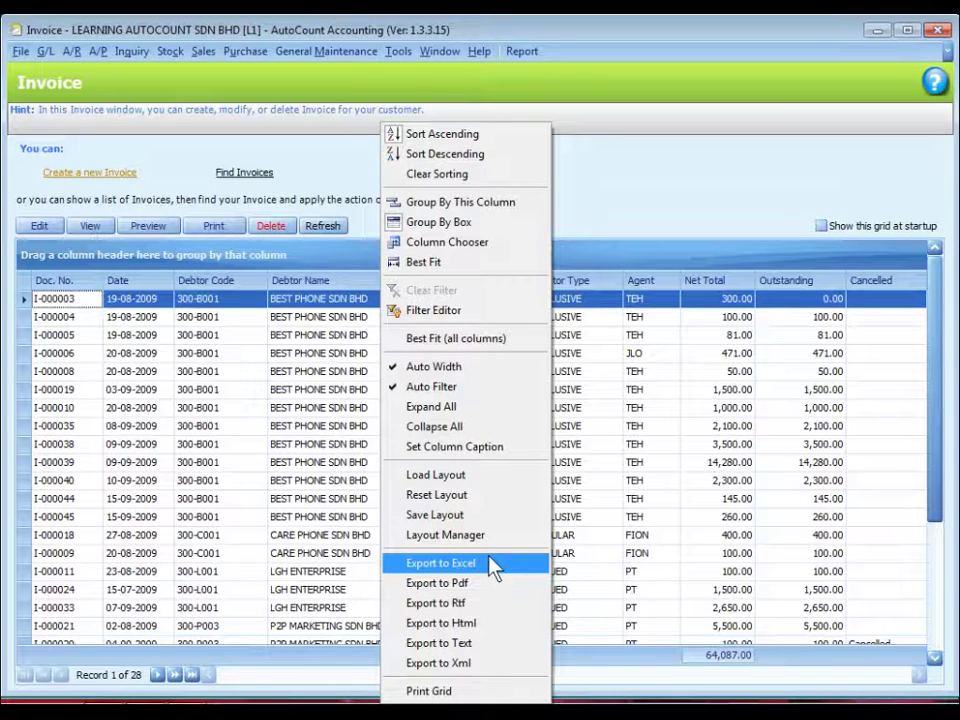
left_click(463, 691)
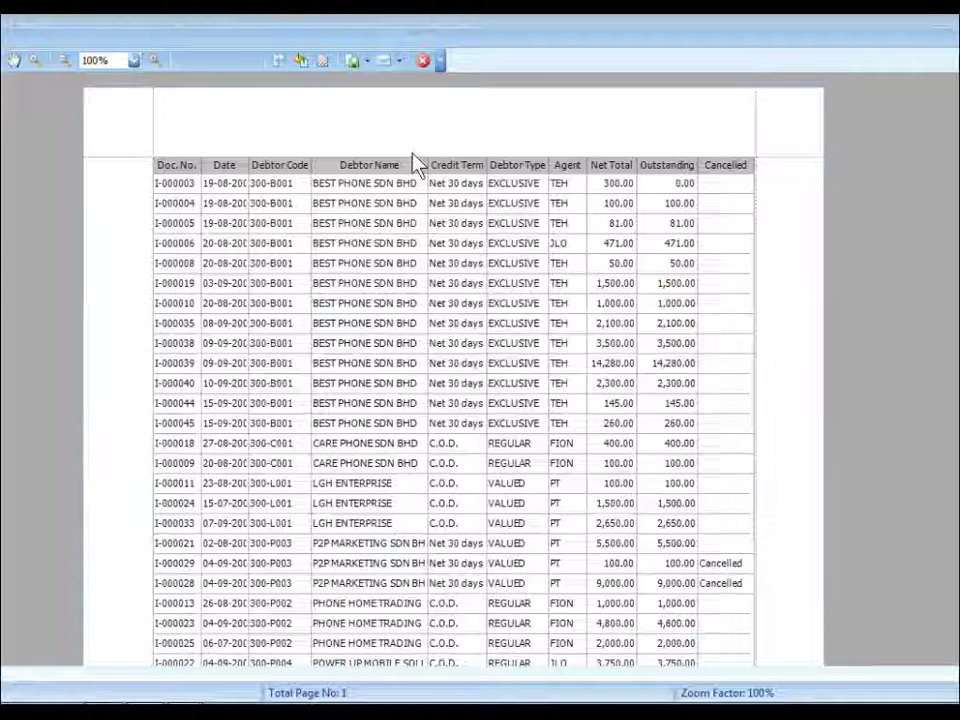